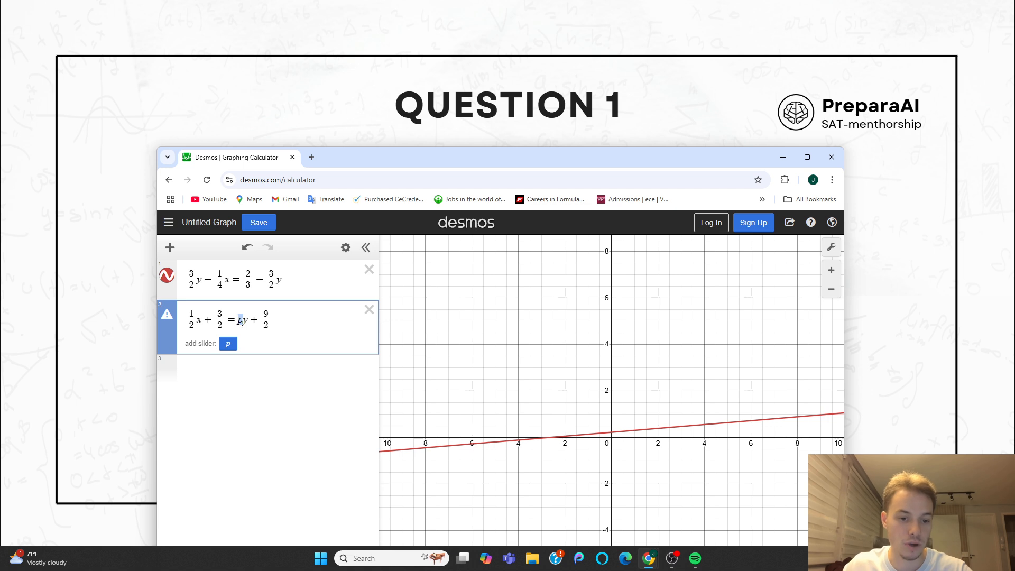
Step: Add a slider for the constant p in the second equation and compare the plotted lines with the question on the slide
click(228, 344)
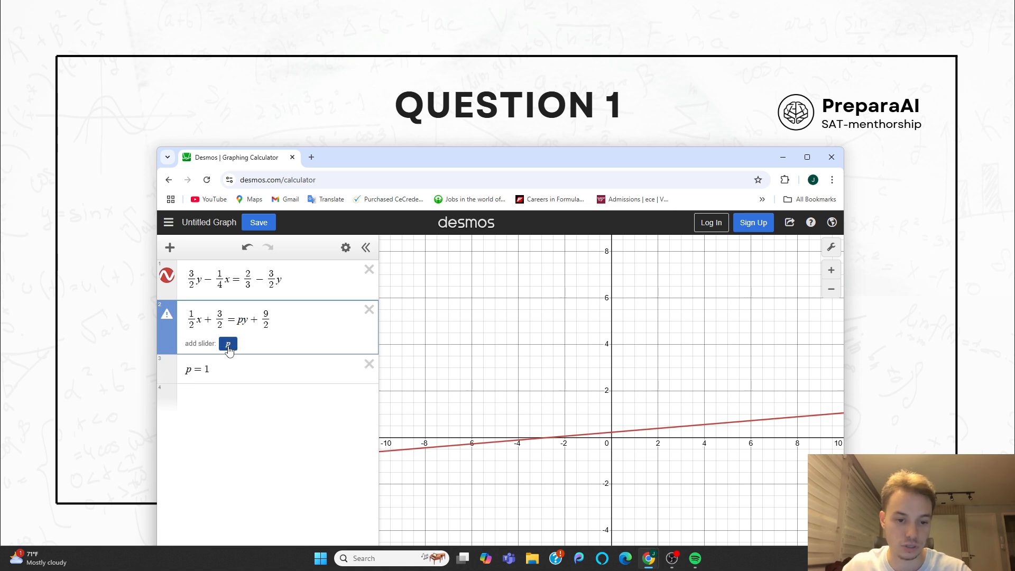
drag(406, 169, 419, 104)
drag(585, 110, 579, 93)
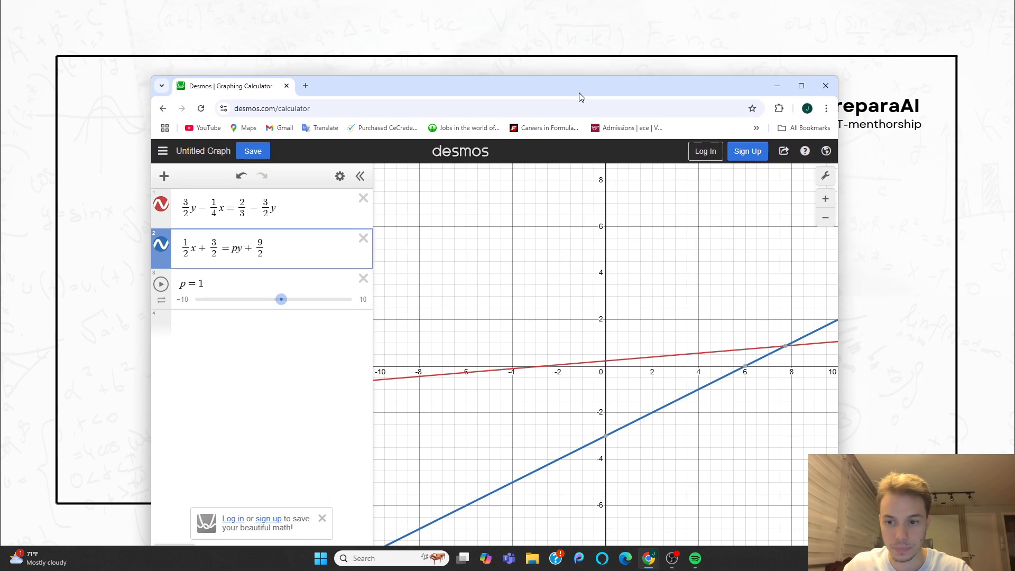
scroll(611, 385, down, 3)
scroll(645, 370, down, 3)
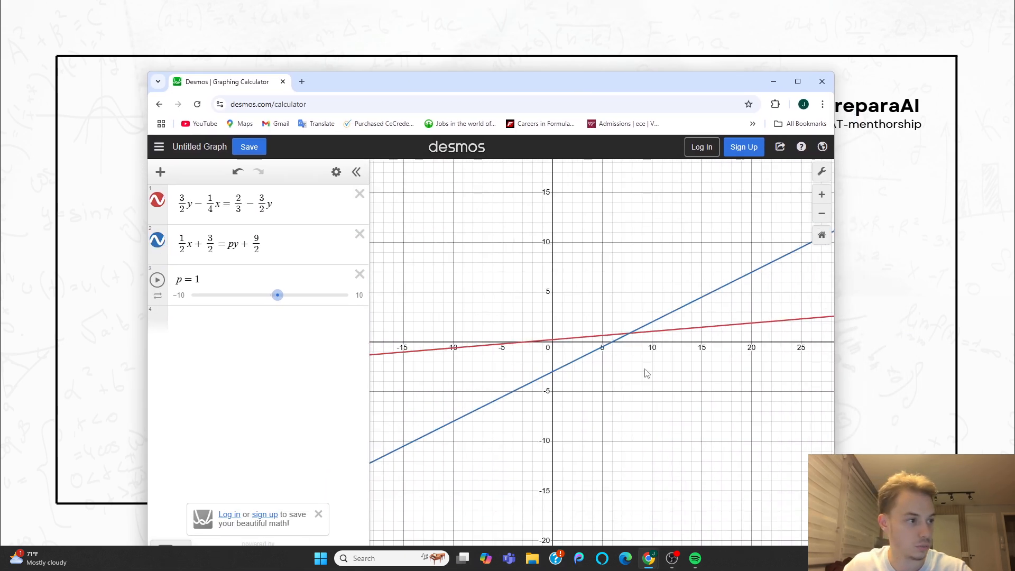
scroll(591, 406, up, 2)
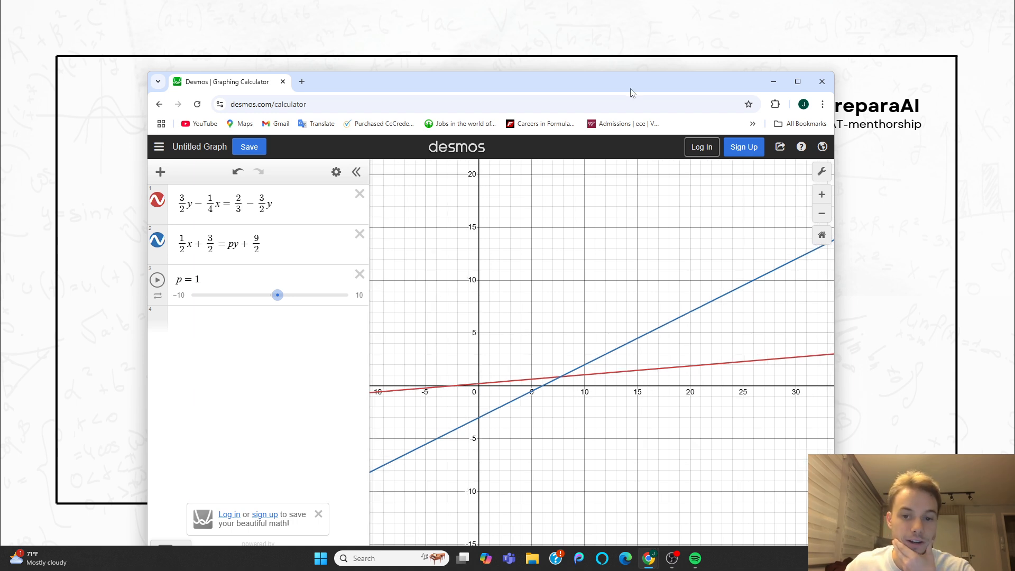
drag(633, 93, 681, 377)
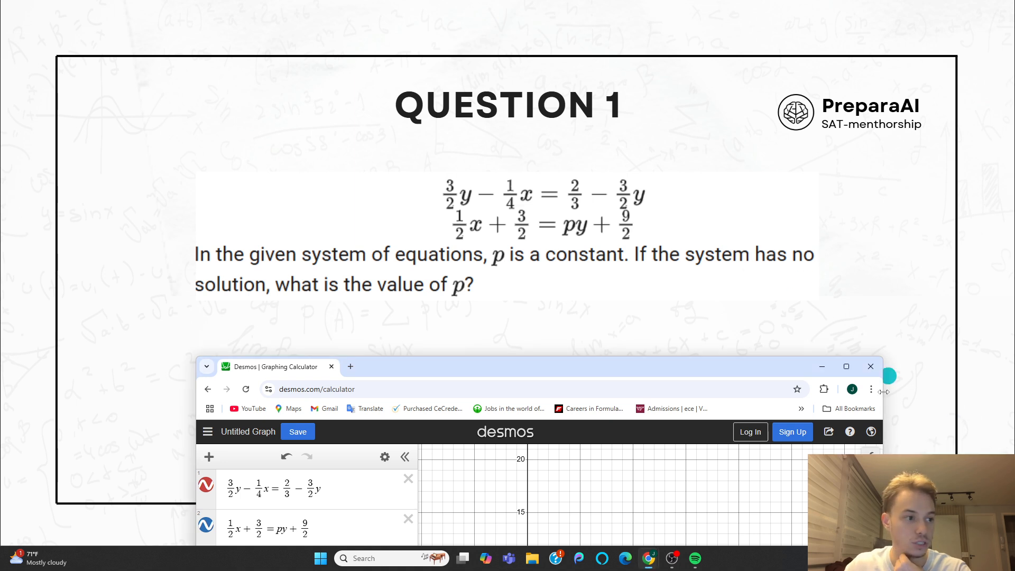
drag(629, 381, 621, 300)
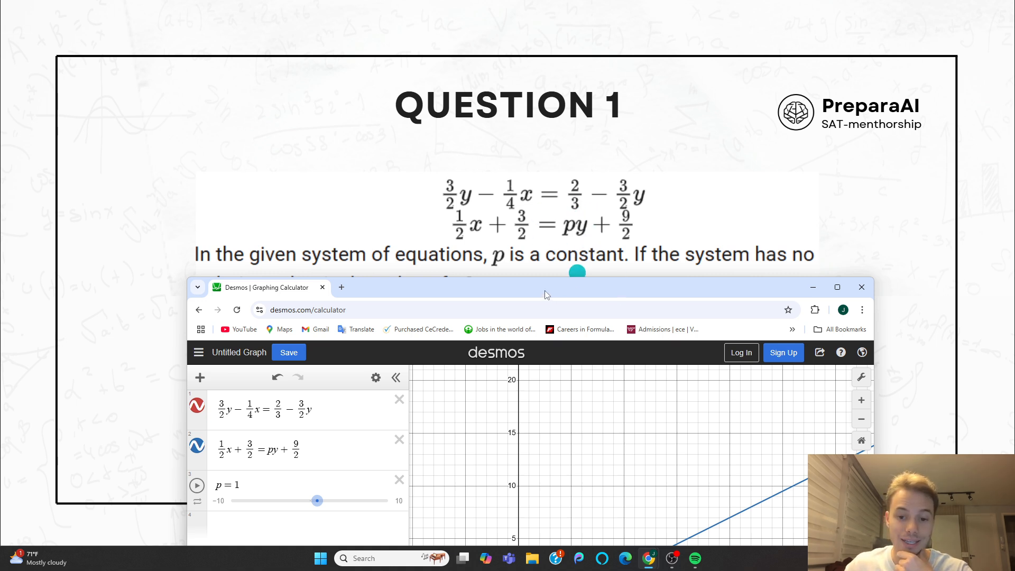
drag(546, 294, 477, 68)
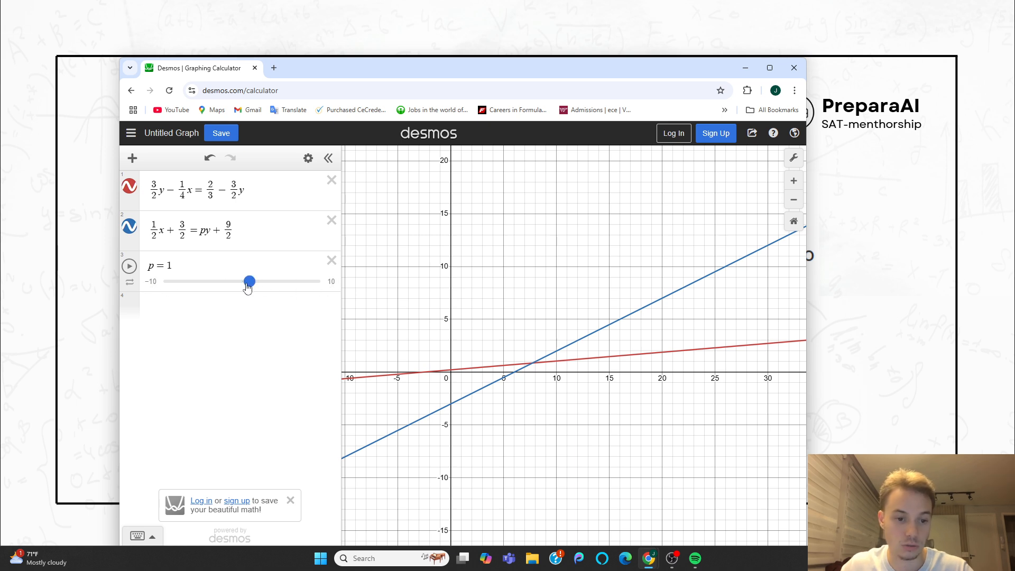
Step: Try different values of p, ending at 5.3, and compare the slopes of the blue and red lines
drag(248, 288, 240, 288)
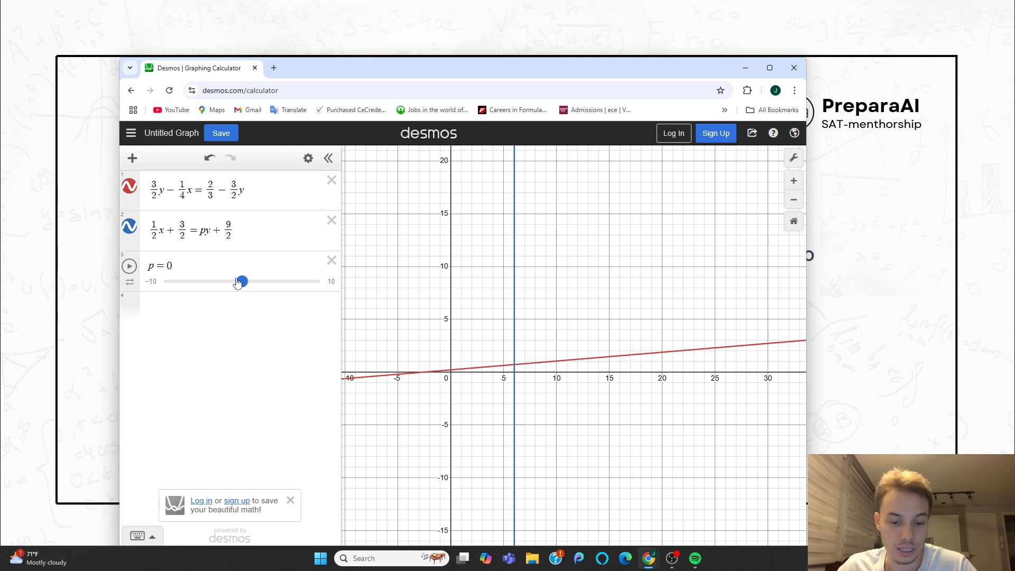
mouse_move(241, 284)
mouse_down()
mouse_move(264, 289)
mouse_move(150, 288)
mouse_move(240, 290)
mouse_up()
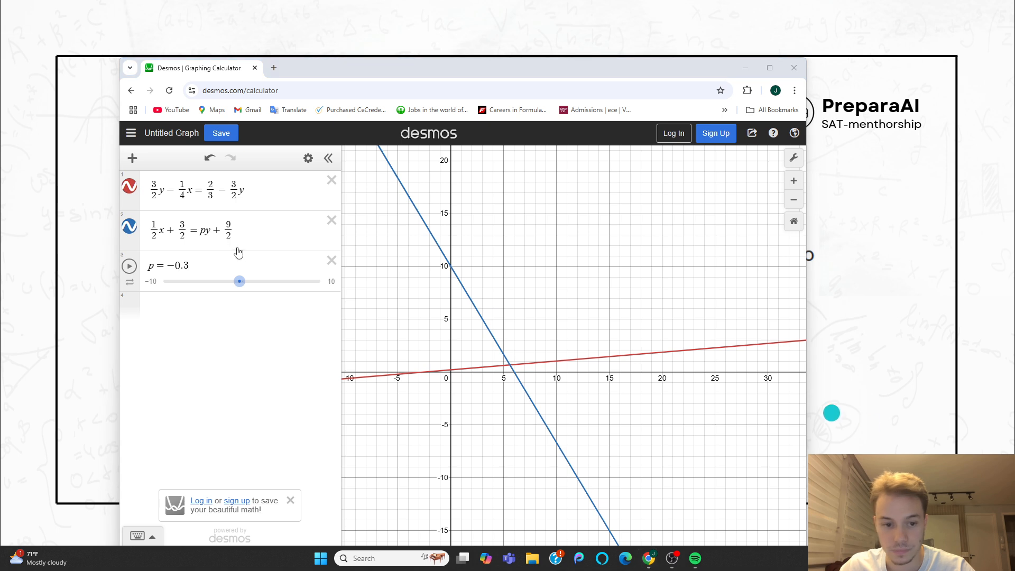
drag(240, 282, 285, 287)
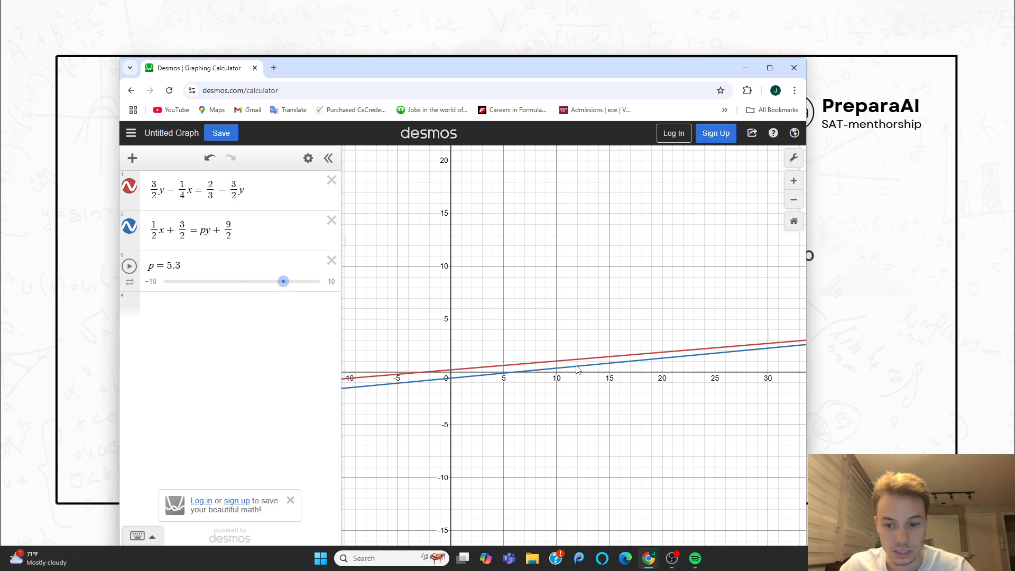
scroll(579, 370, up, 3)
drag(587, 404, 481, 411)
drag(749, 401, 727, 411)
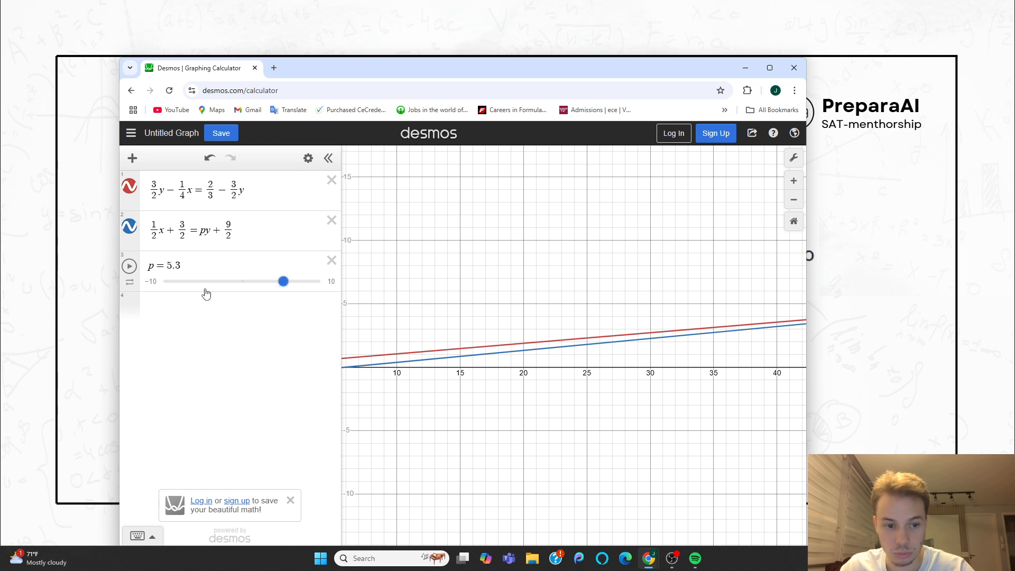
Step: Limit the range of the p slider to values from 4 to 9
click(154, 283)
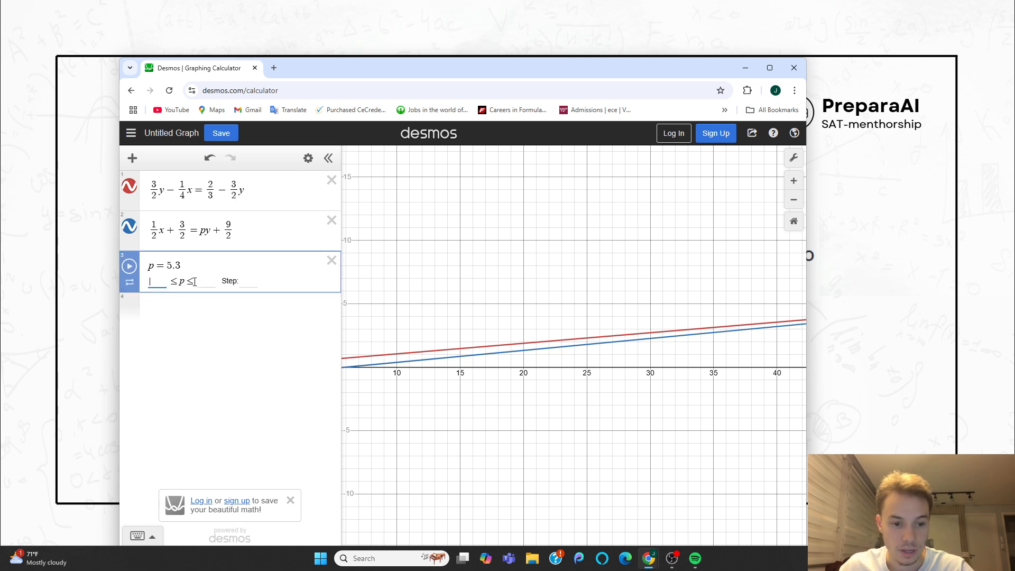
text(-)
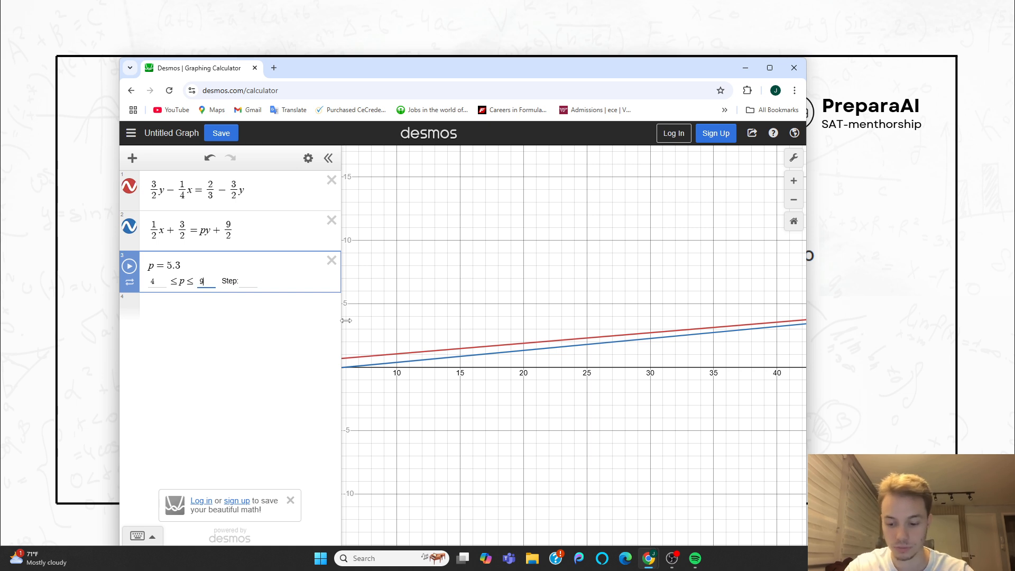
key(Return)
scroll(523, 322, down, 4)
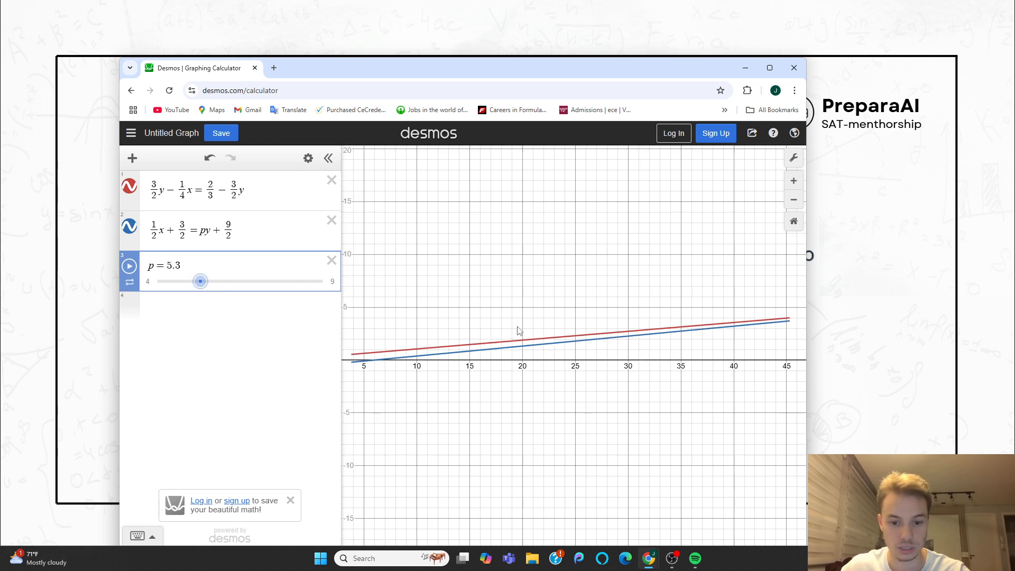
drag(533, 311, 584, 292)
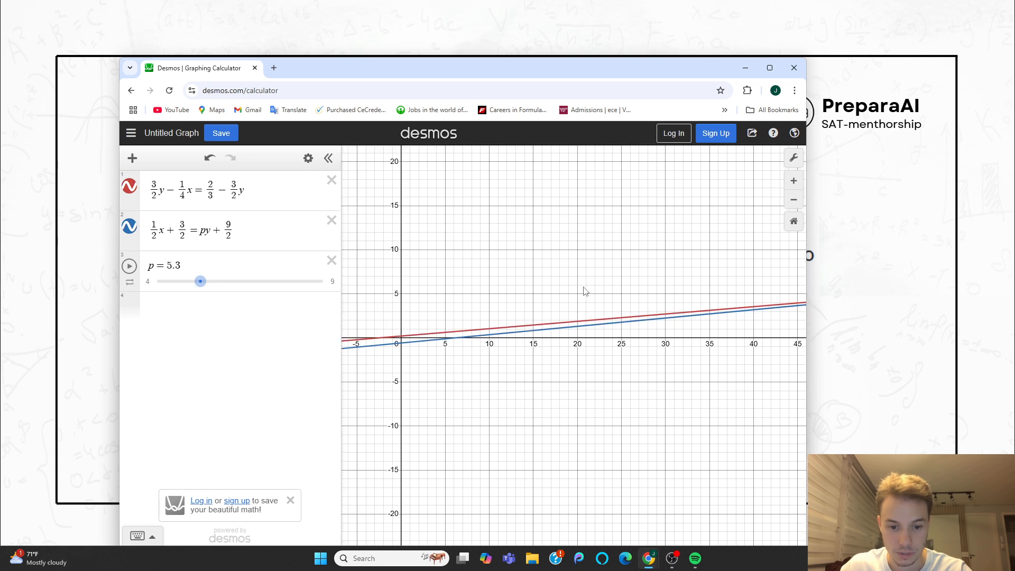
Step: Try p = 6.2 and check the gap between the two lines at large negative x-values
drag(201, 286, 229, 289)
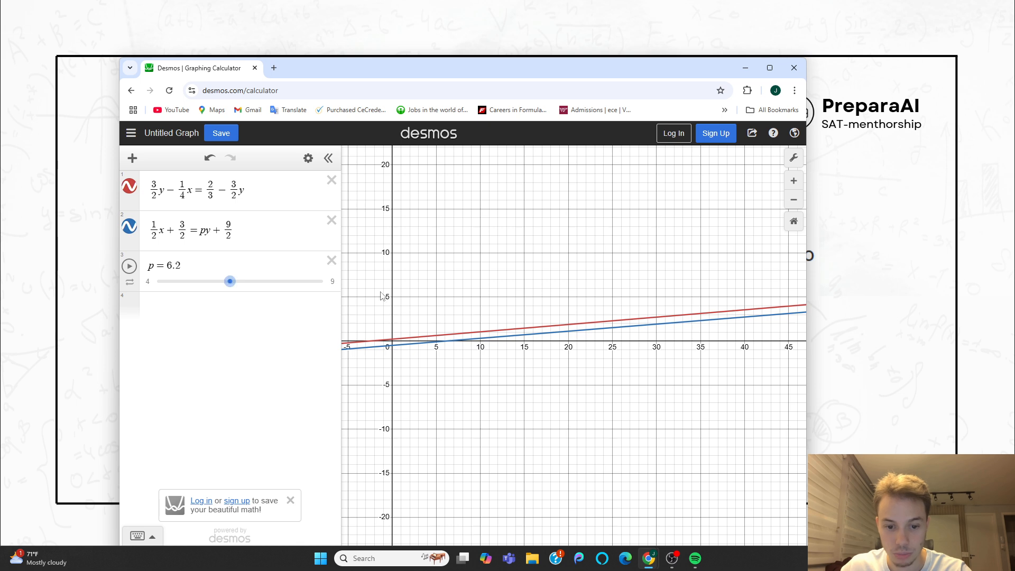
scroll(460, 317, down, 3)
scroll(481, 360, left, 10)
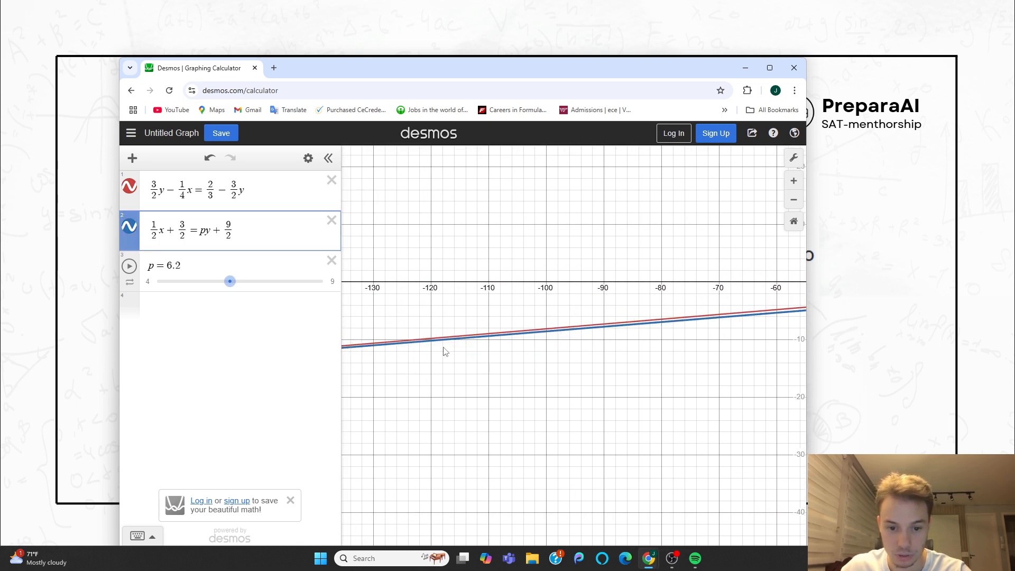
scroll(389, 359, left, 5)
scroll(391, 363, right, 10)
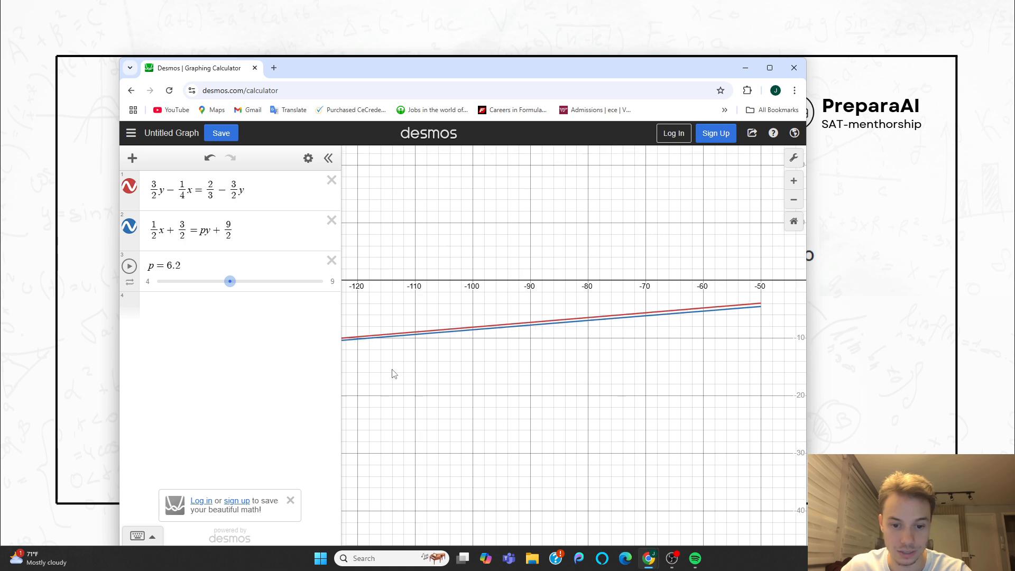
scroll(543, 382, left, 1)
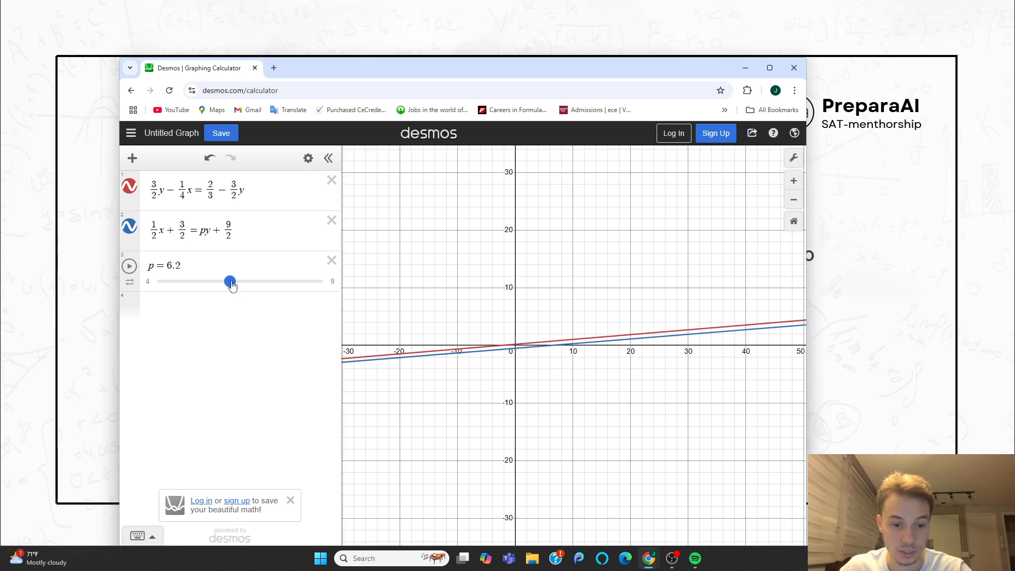
Step: Try p = 5.9 and follow the two lines out to large positive x-values
drag(232, 286, 225, 288)
scroll(640, 403, down, 4)
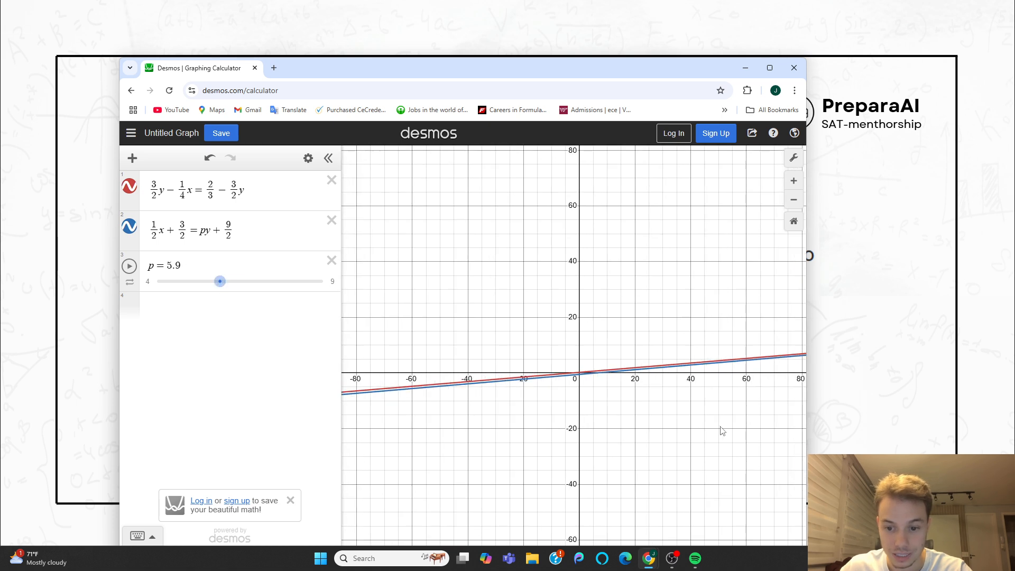
drag(748, 359, 576, 373)
scroll(641, 341, up, 4)
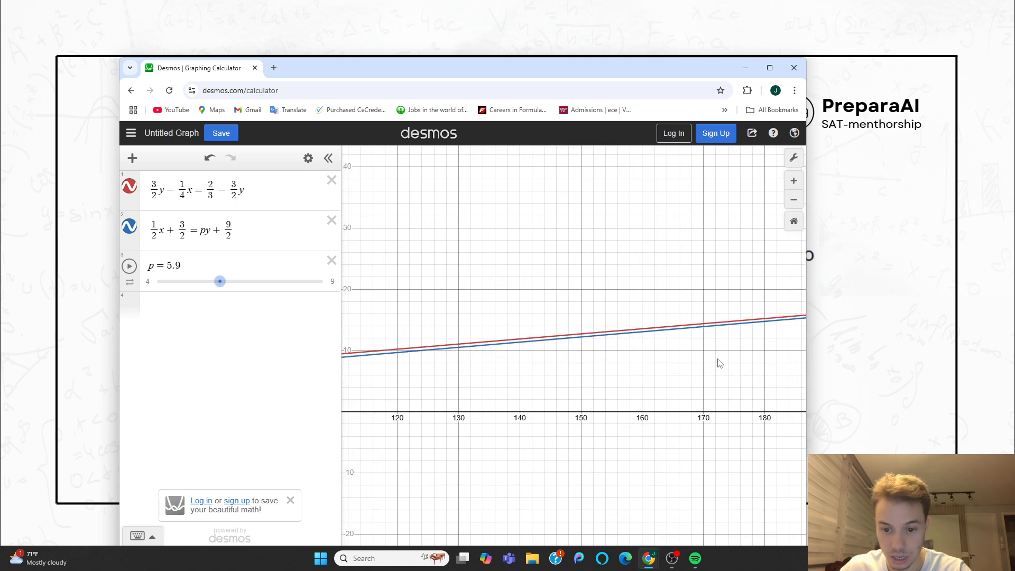
drag(718, 361, 452, 353)
drag(799, 307, 428, 369)
drag(785, 357, 520, 381)
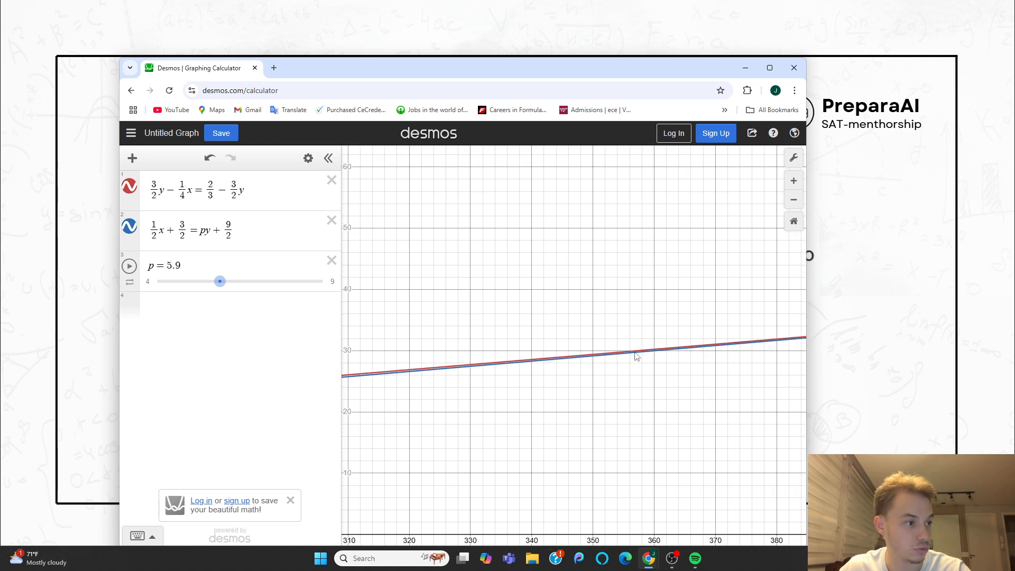
Step: Trace the two lines from large x-values back to the origin to compare their spacing
drag(502, 394, 612, 390)
drag(417, 361, 614, 386)
drag(374, 430, 736, 376)
drag(350, 427, 712, 386)
drag(360, 408, 606, 382)
drag(351, 402, 512, 390)
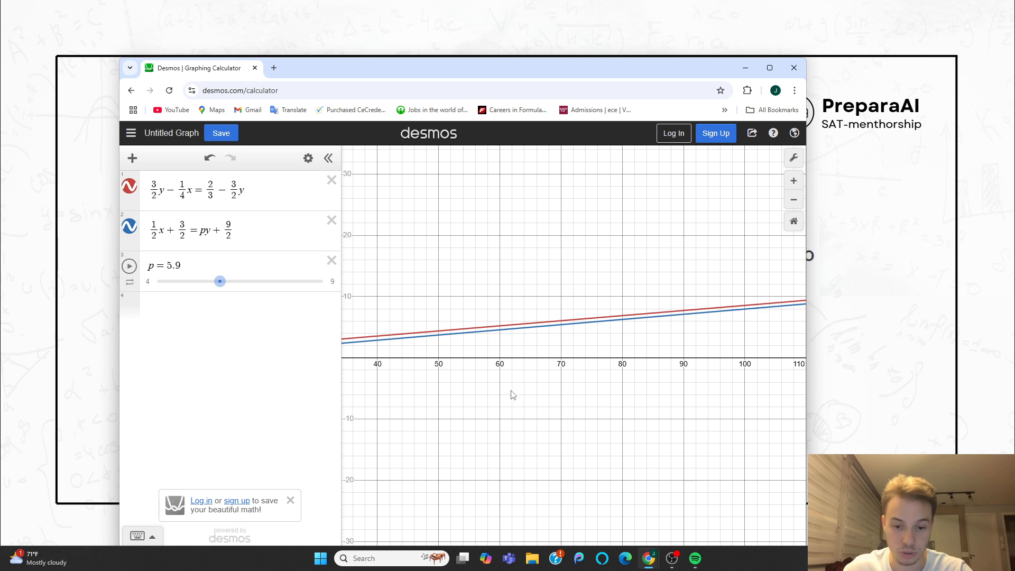
scroll(512, 391, down, 2)
drag(453, 394, 620, 380)
drag(450, 415, 604, 381)
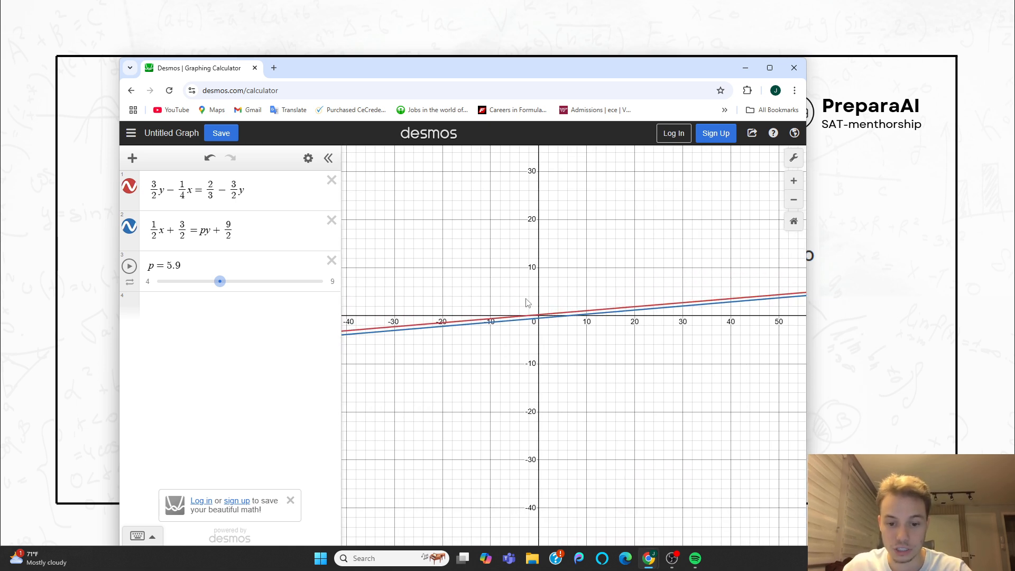
scroll(535, 317, up, 3)
drag(539, 333, 536, 347)
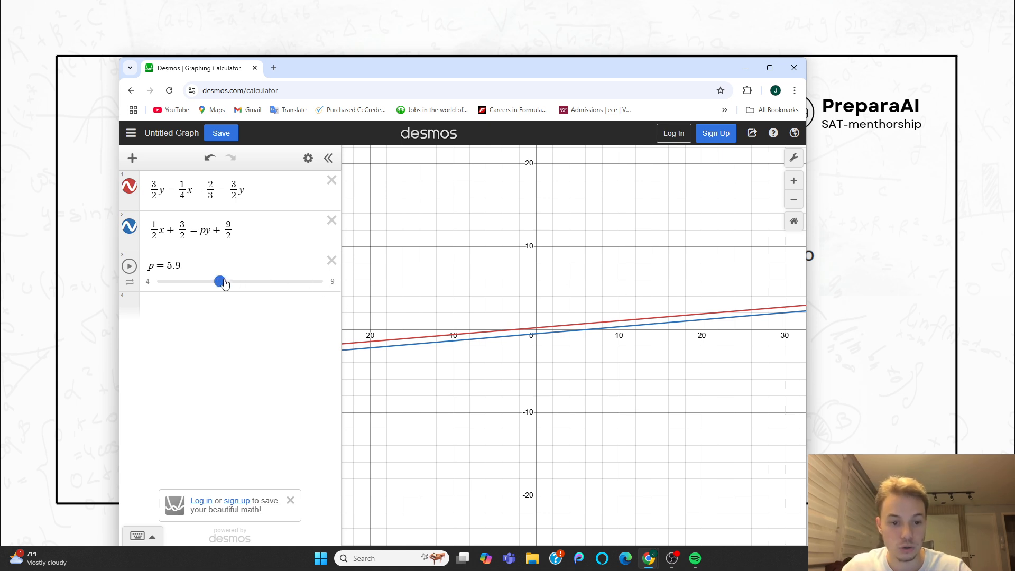
Step: Set p to 6 and check the spacing of the two lines out to large positive x-values
drag(226, 284, 229, 284)
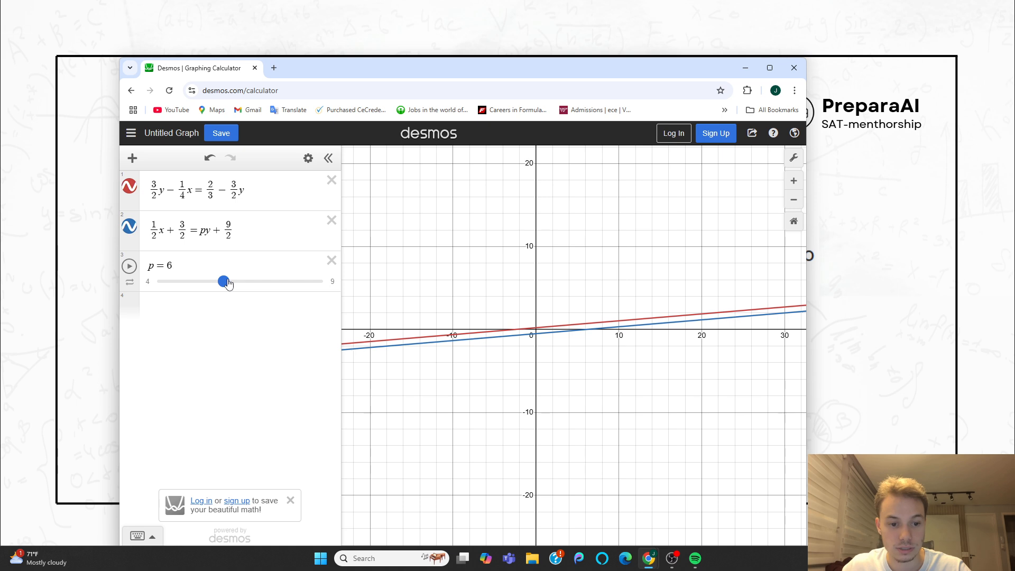
scroll(553, 347, down, 3)
scroll(614, 341, up, 3)
drag(618, 339, 459, 395)
scroll(682, 379, up, 2)
scroll(664, 372, down, 3)
scroll(474, 397, down, 2)
scroll(512, 387, up, 5)
drag(688, 376, 476, 408)
drag(687, 381, 339, 414)
drag(713, 404, 534, 439)
drag(721, 431, 546, 424)
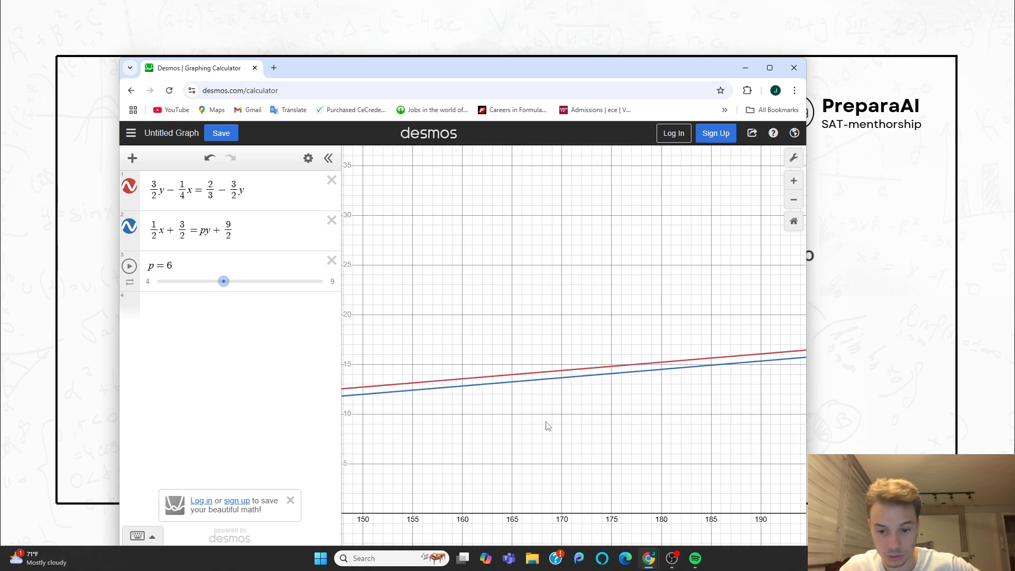
drag(730, 412, 566, 425)
drag(687, 392, 378, 404)
scroll(535, 417, down, 4)
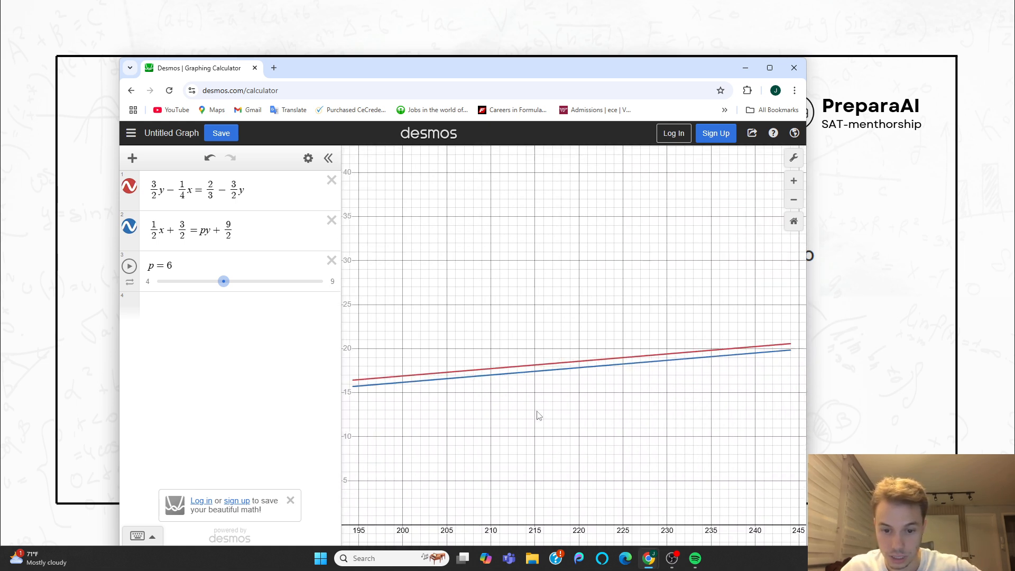
Step: Examine whether the lines stay parallel at negative x-values, and move the calculator window off the question slide
drag(456, 453, 778, 384)
drag(418, 415, 644, 418)
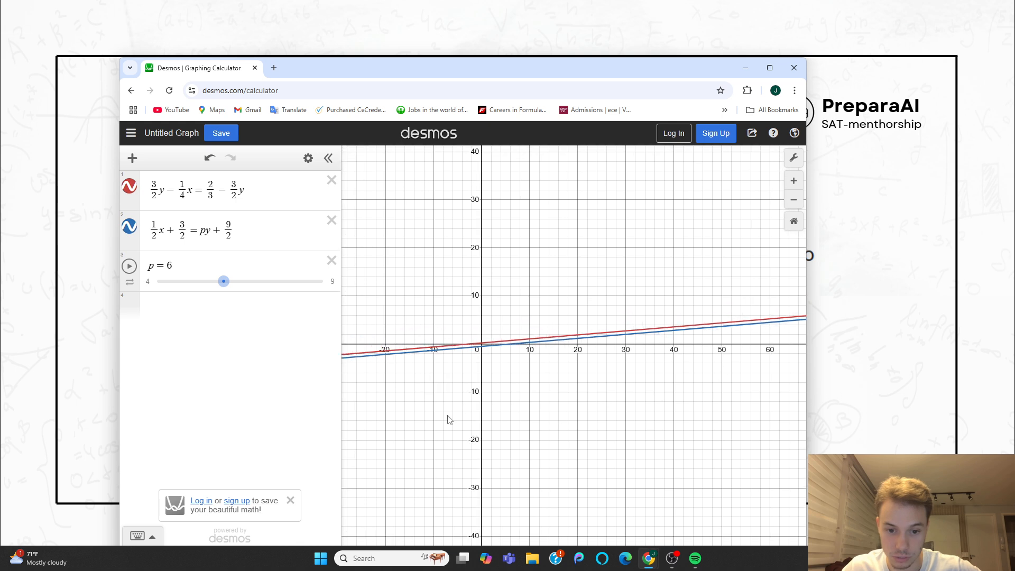
drag(449, 419, 656, 407)
scroll(476, 379, up, 2)
drag(400, 407, 611, 390)
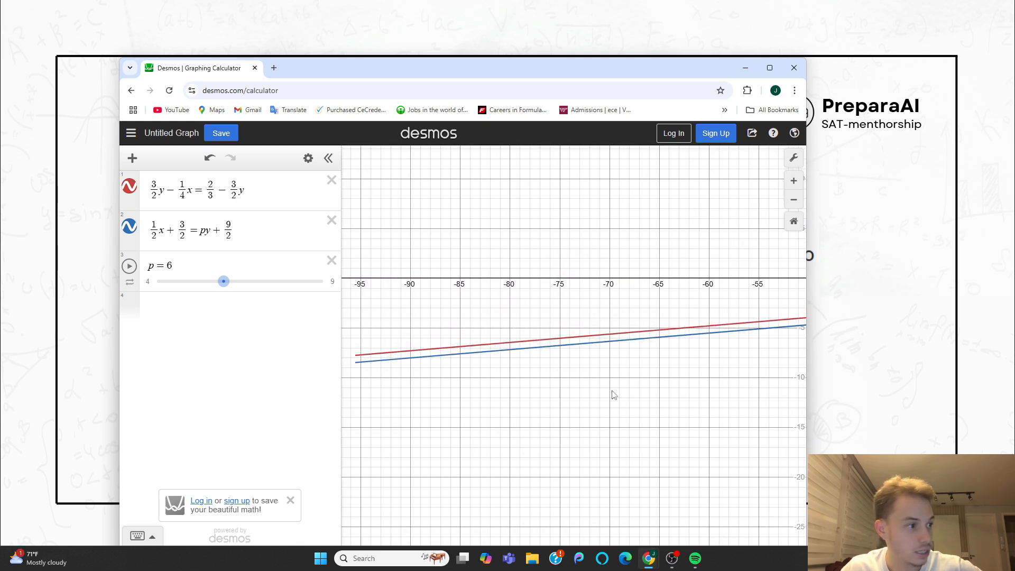
drag(444, 407, 603, 401)
drag(483, 412, 580, 394)
drag(457, 403, 565, 392)
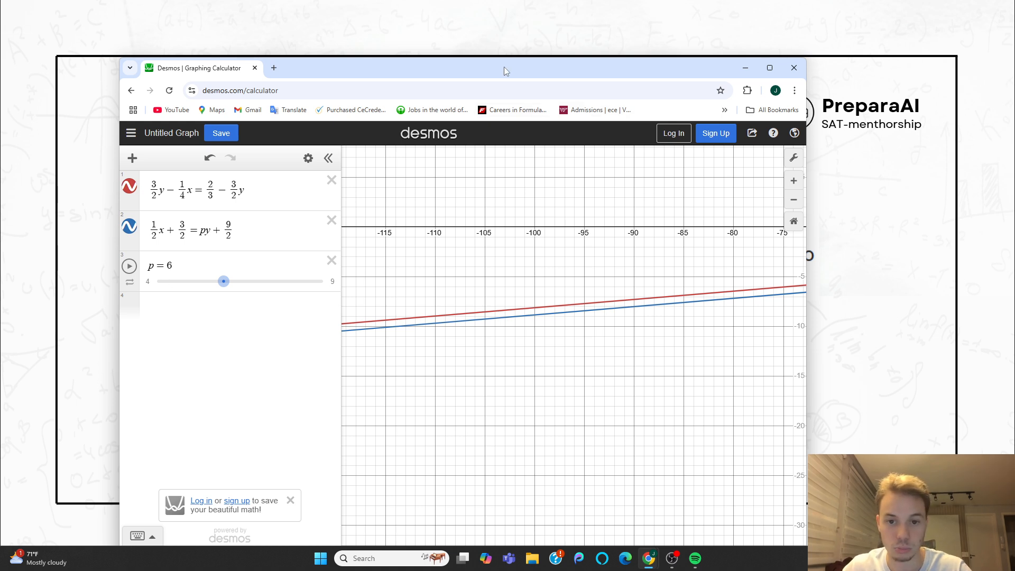
drag(504, 67, 1014, 137)
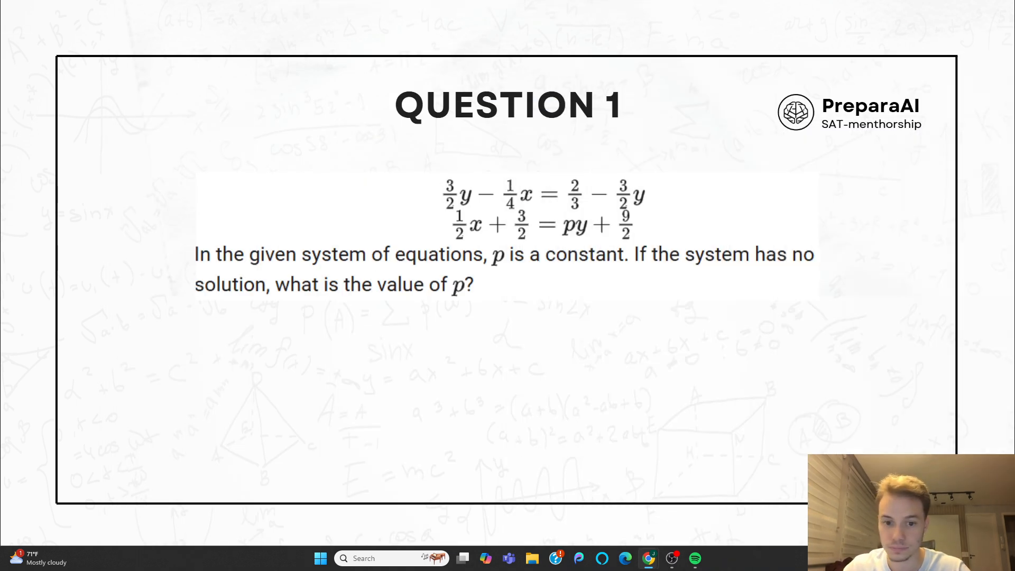
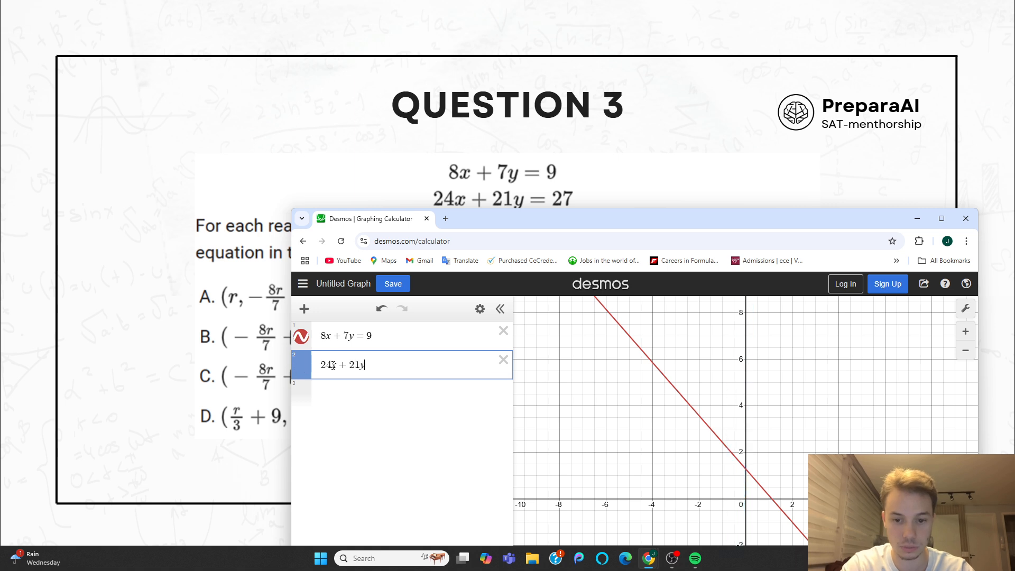
Step: Complete the second equation as 24x + 21y = 27 and reposition the calculator window over the question slide
text(= 27)
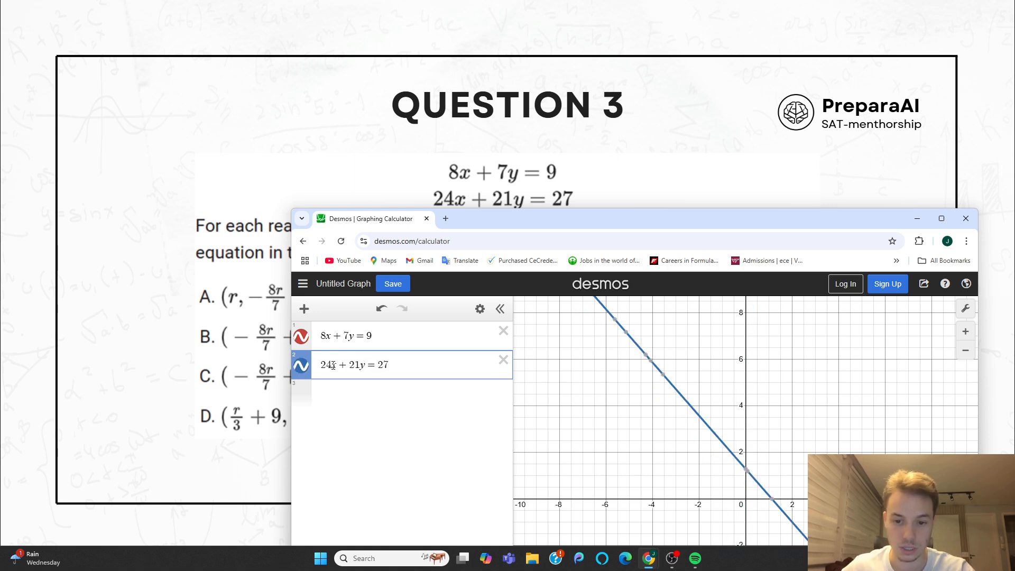
drag(522, 215, 445, 143)
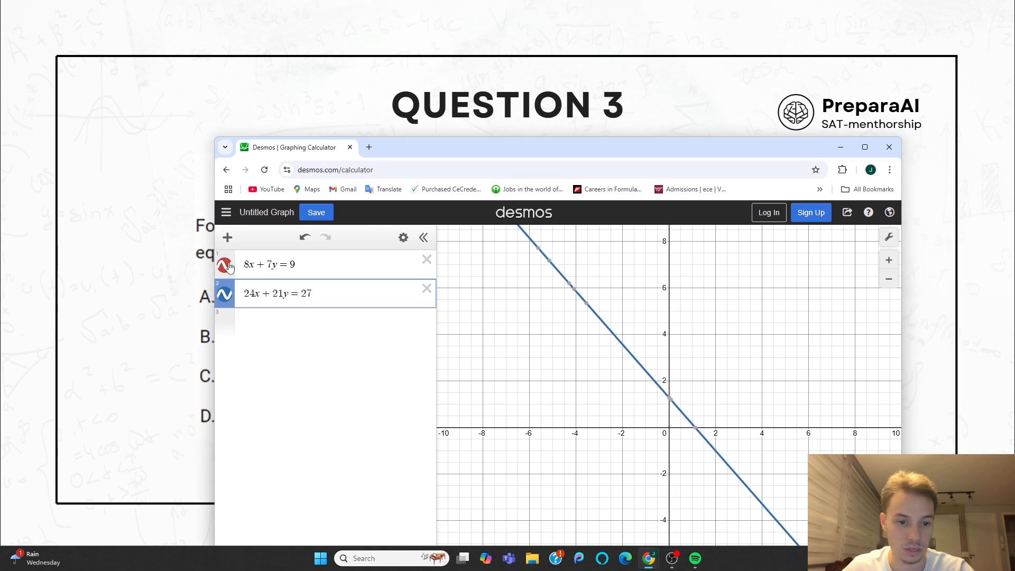
Step: Toggle the visibility of the 24x + 21y = 27 line to check whether it coincides with the first line
click(225, 294)
click(225, 296)
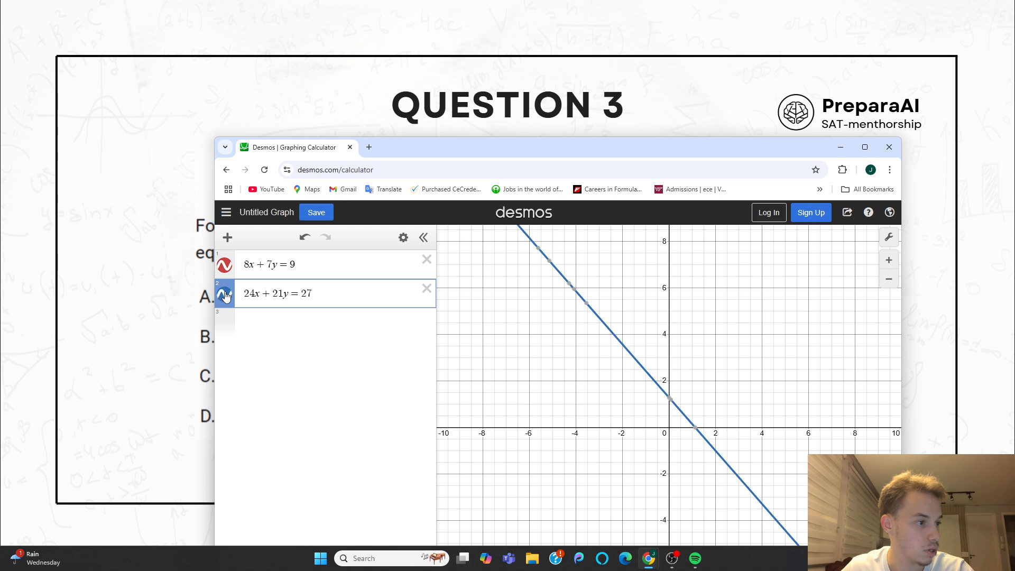
click(225, 295)
click(225, 295)
Step: Move the calculator window aside so that the four answer choices on the question slide are uncovered
click(479, 131)
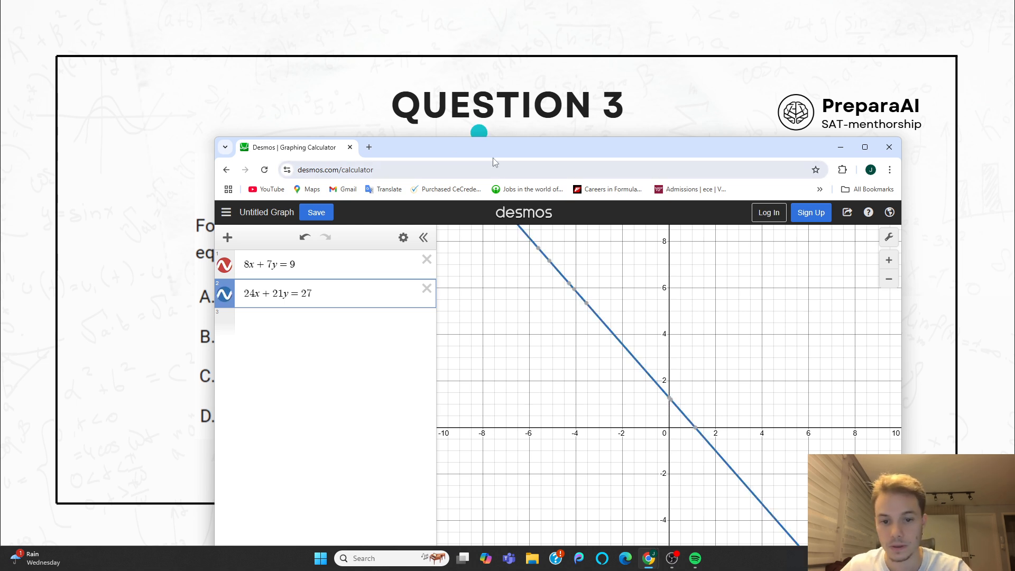
drag(493, 161, 625, 121)
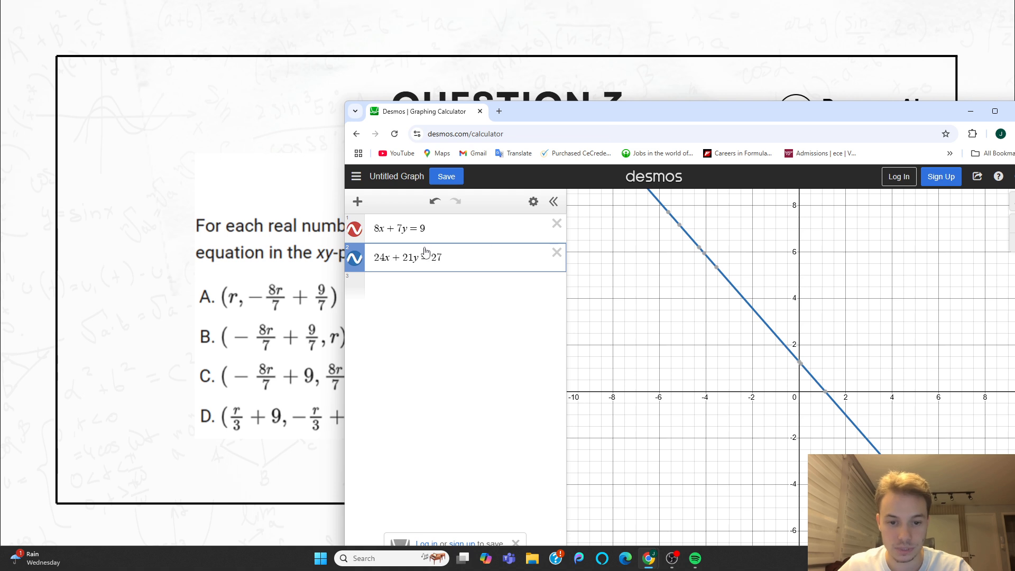
drag(563, 123, 622, 87)
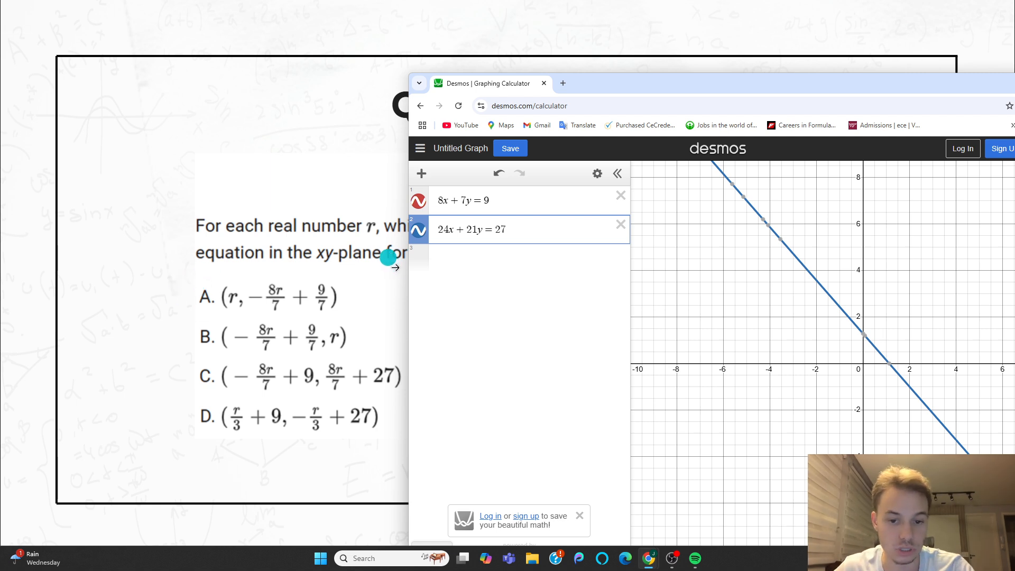
Step: Define point A = (r, -8r/7 + 9/7) below the two equations and add a slider for r at 1
click(447, 263)
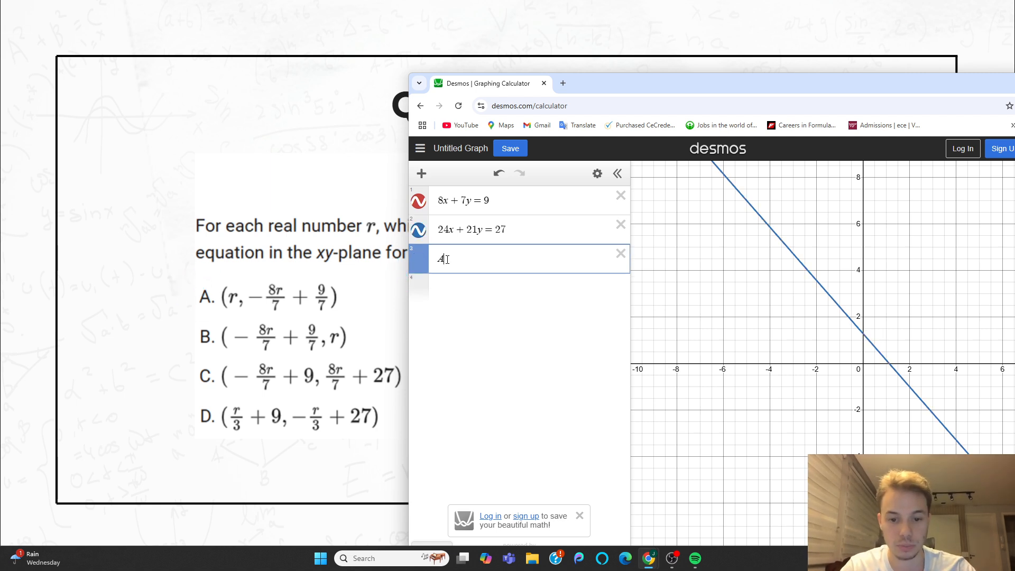
text(A=)
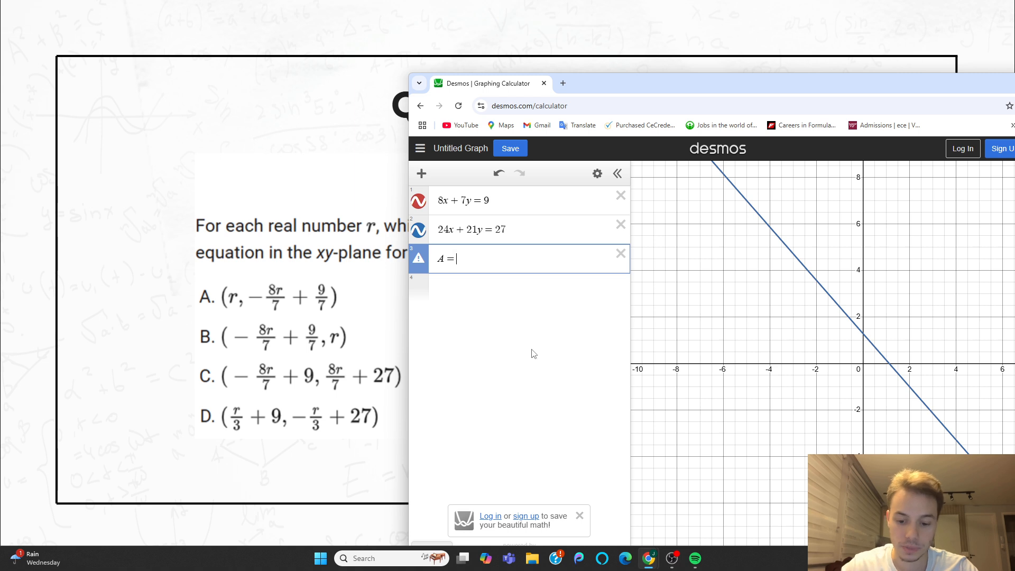
text((r,)
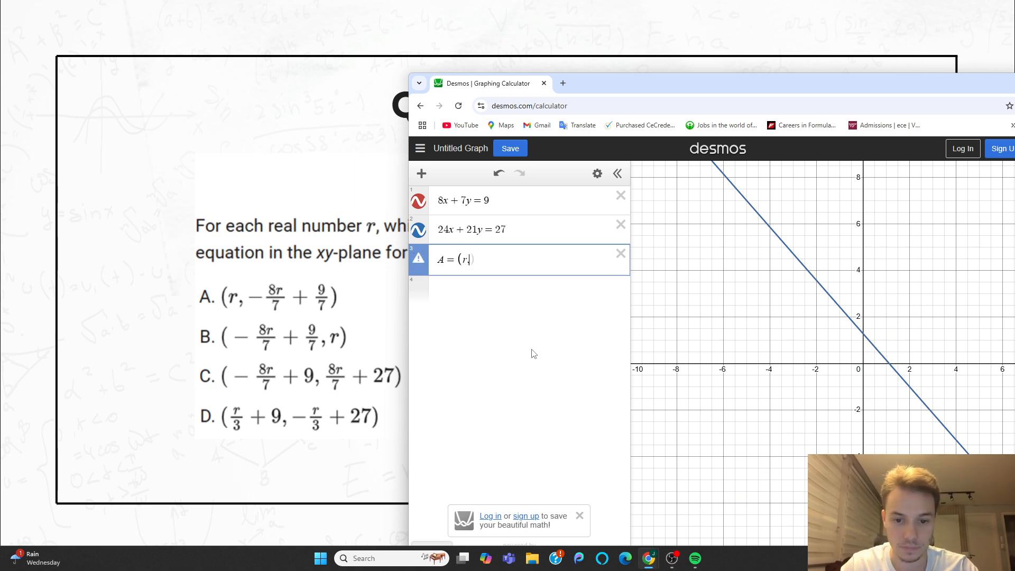
text(-8r/7)
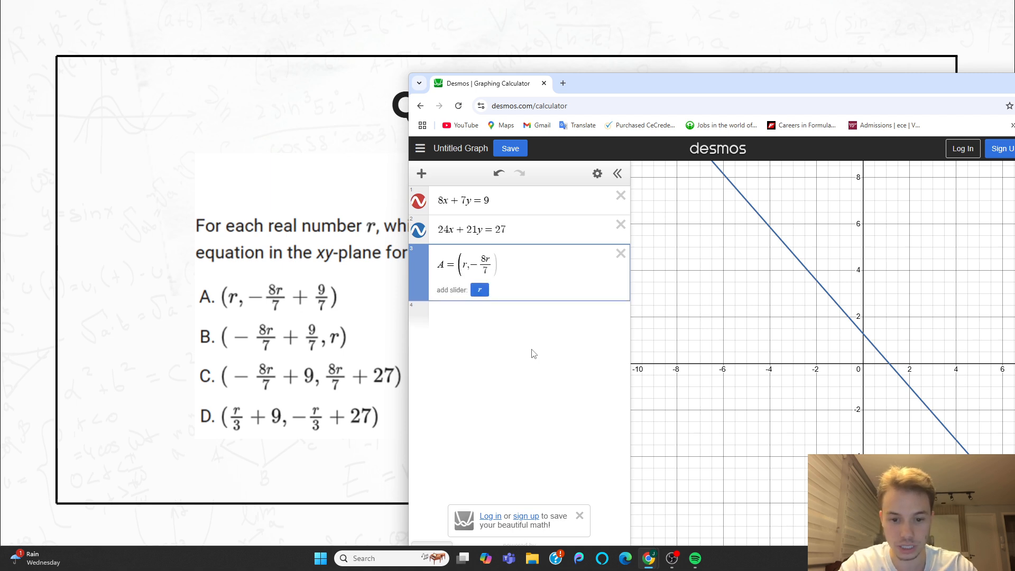
key(Right)
text(+9/7)
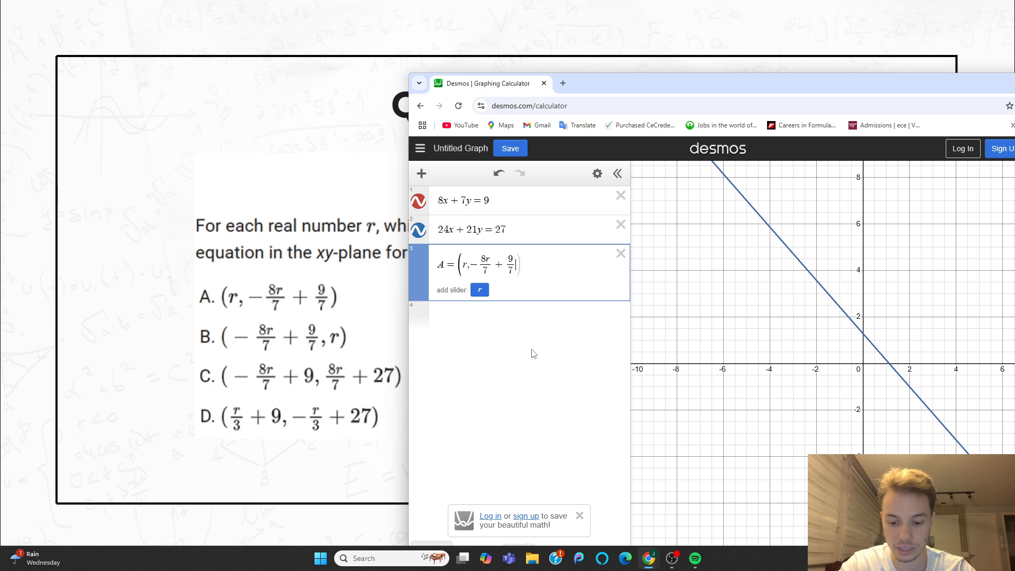
key(Return)
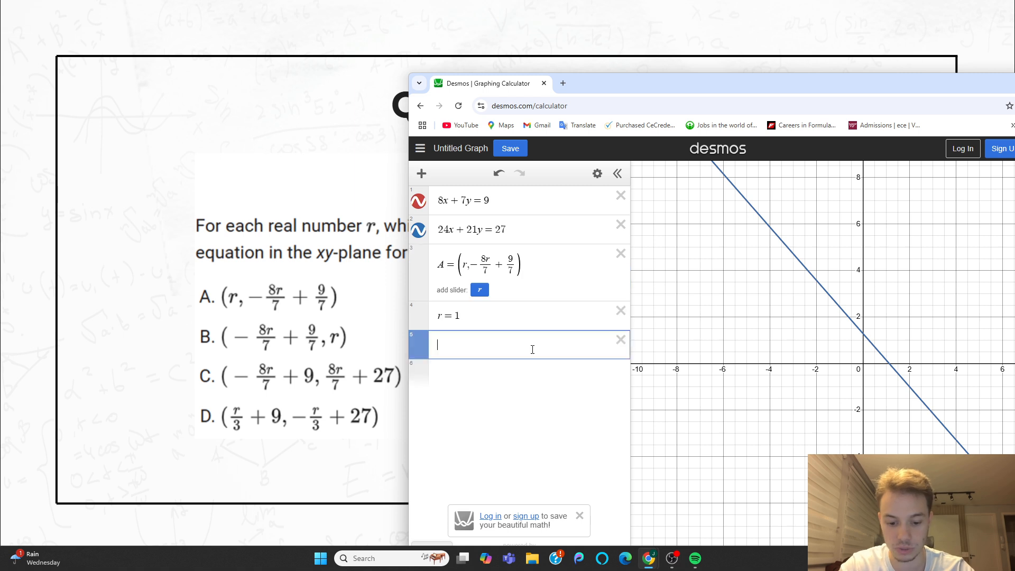
Step: Insert an empty expression row under point A and label the plotted point A
click(534, 268)
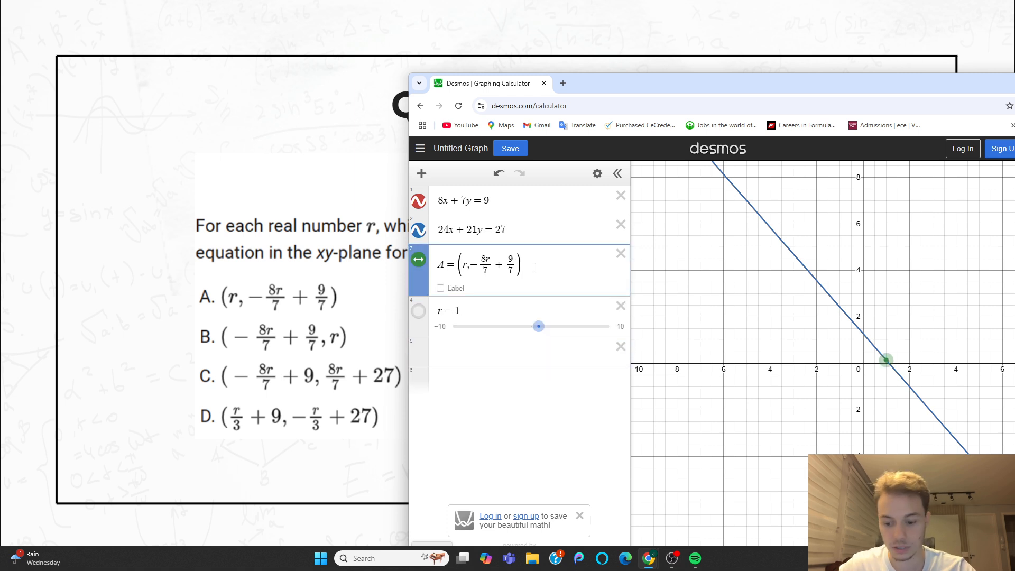
key(Return)
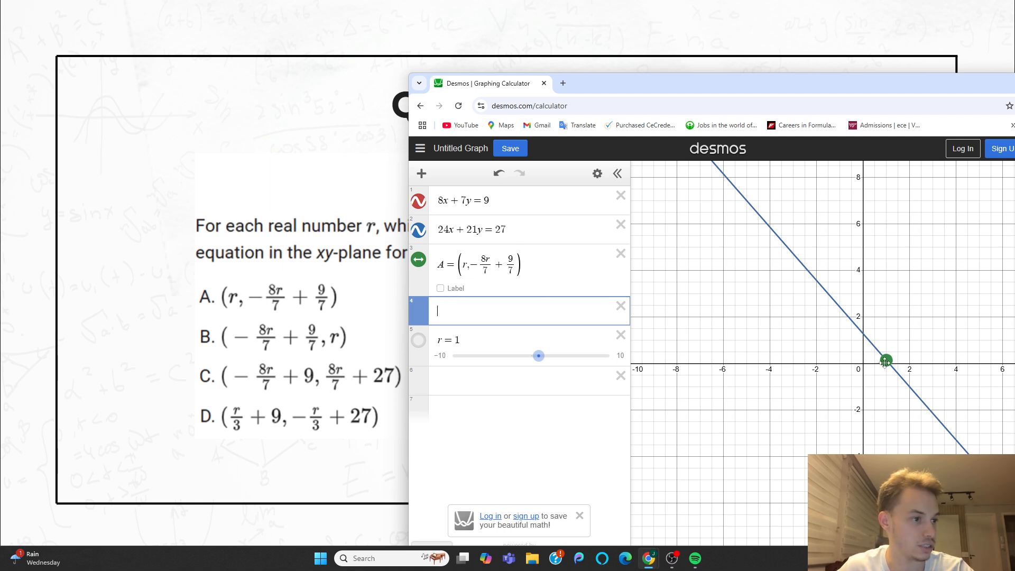
click(452, 289)
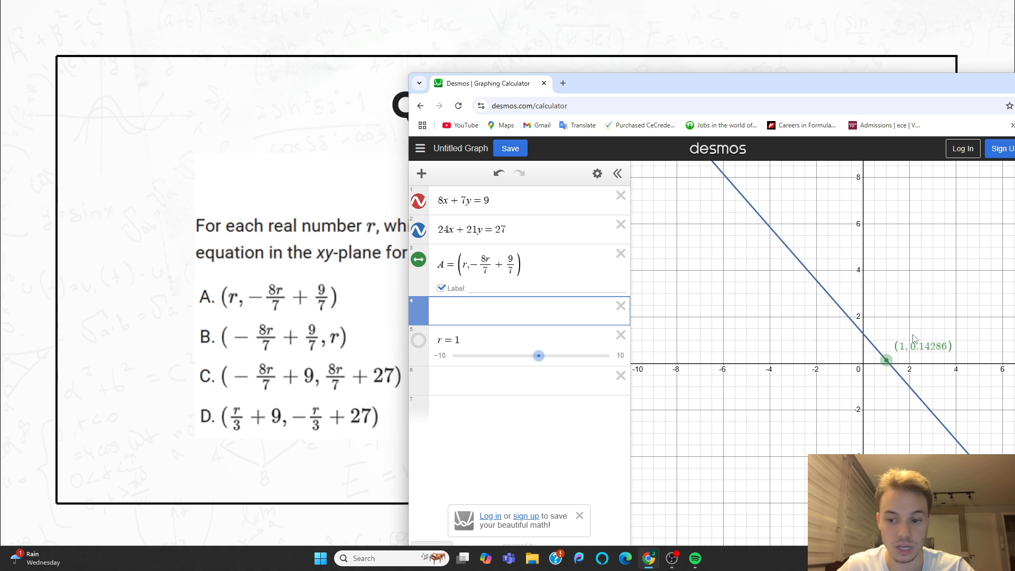
click(478, 288)
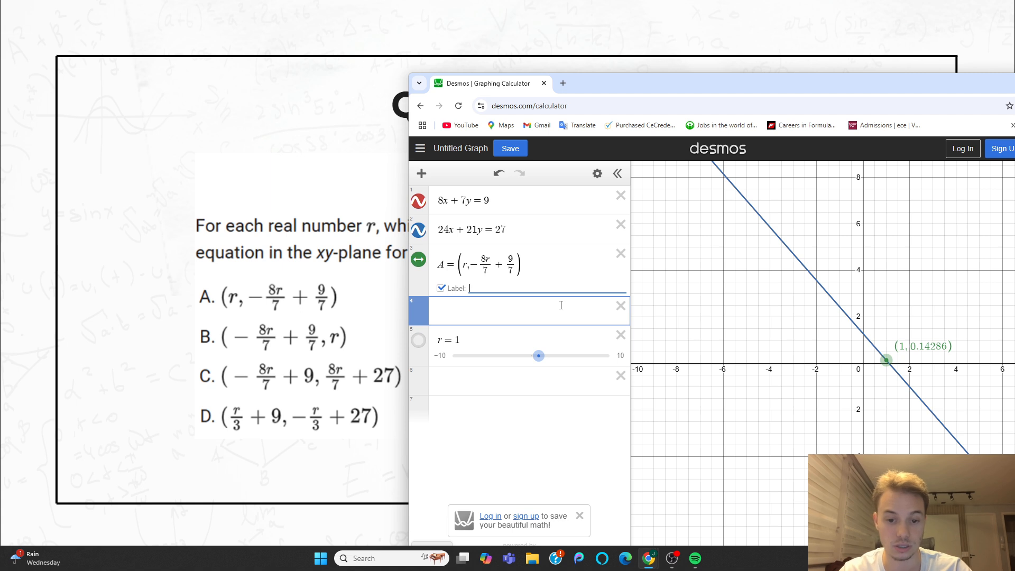
text(A)
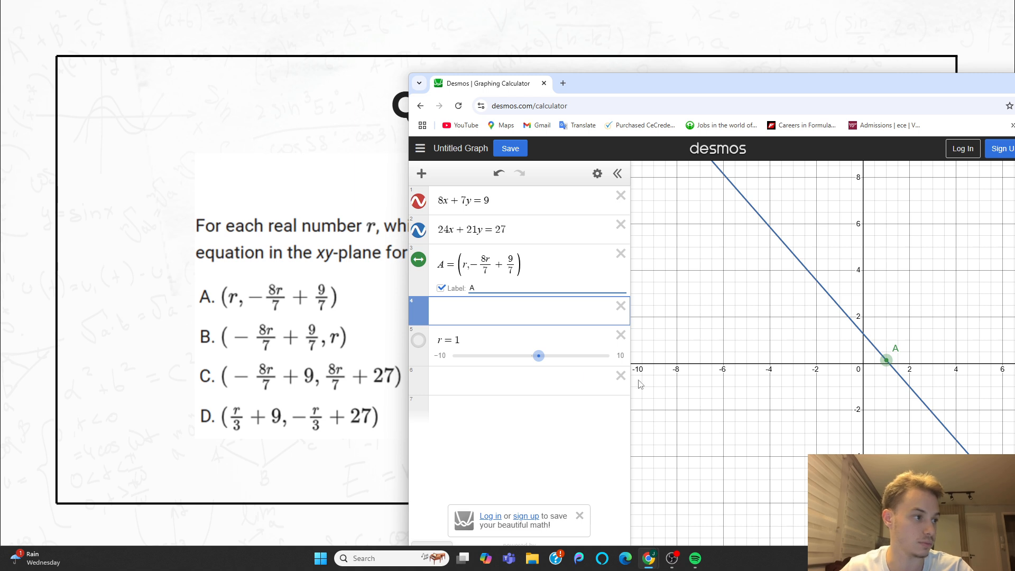
Step: Define point B = (-8r/7 + 9/7, r) in the empty row under point A and label it B
click(471, 312)
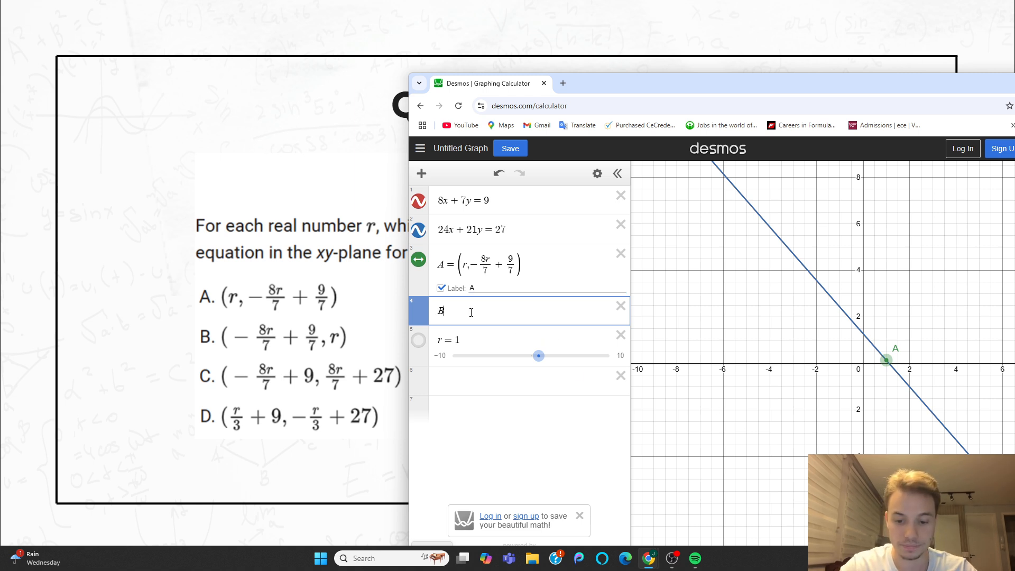
text(B=()
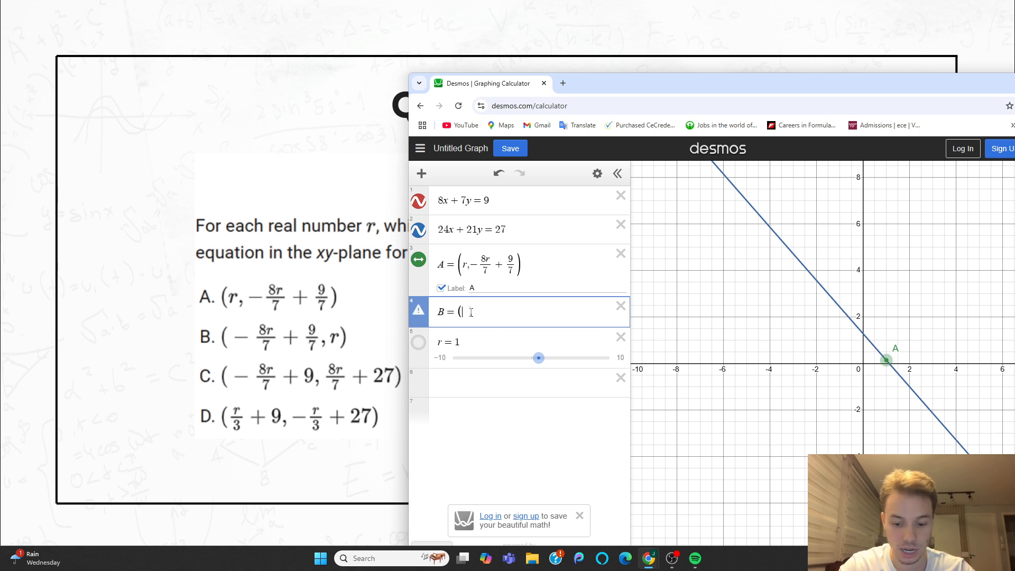
text(-8r/7)
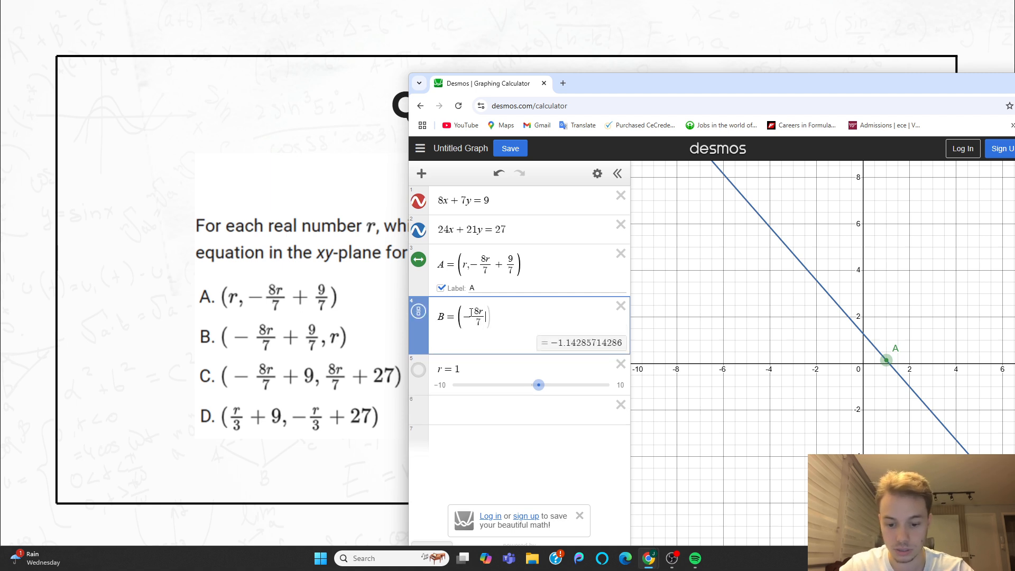
text(+9/7)
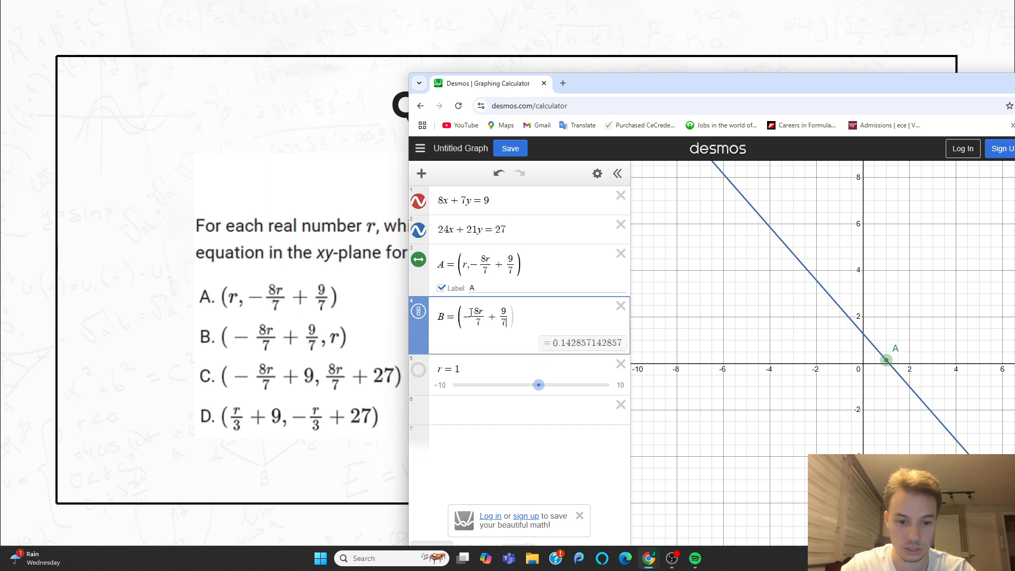
key(Right)
text(,r)
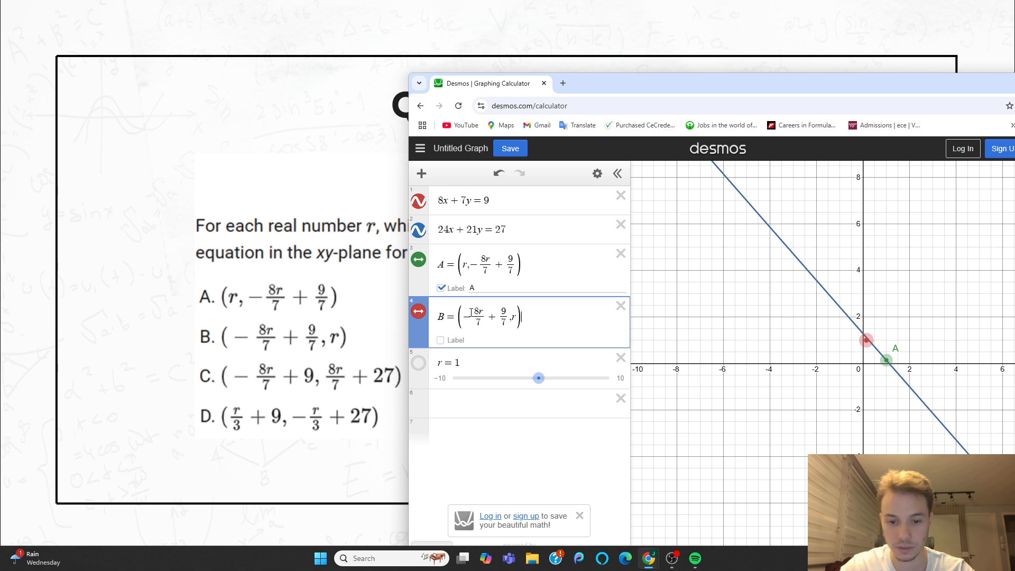
click(439, 341)
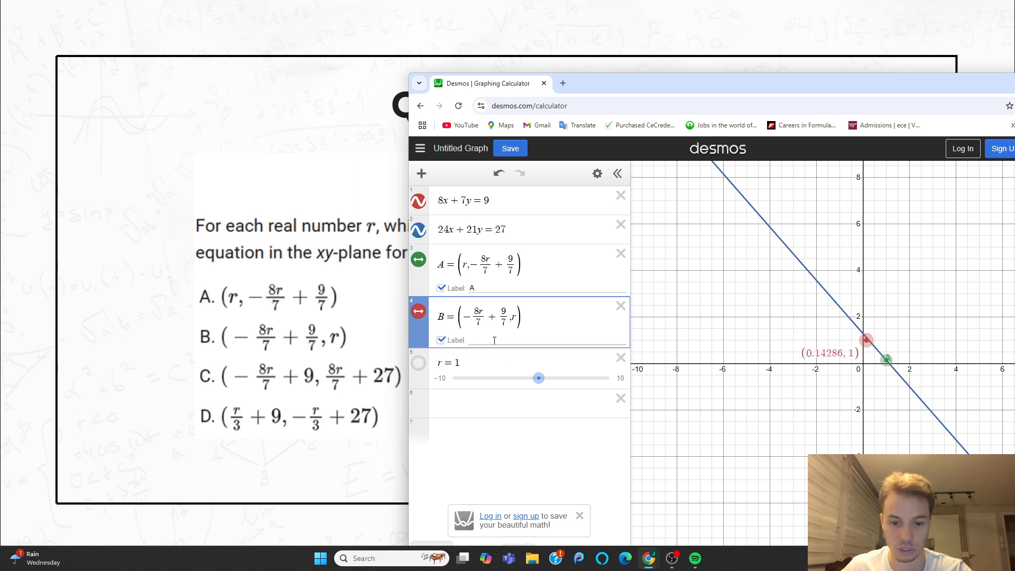
click(494, 340)
text(B)
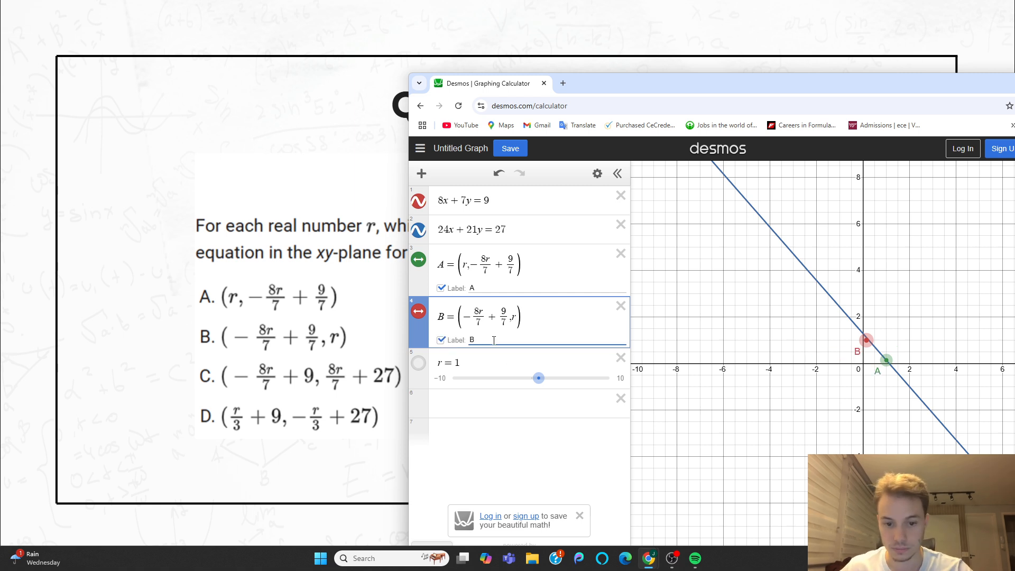
Step: Define point C = (-8r/7 + 9, 8r/7 + 27) in a new row under point B and label it C
key(Return)
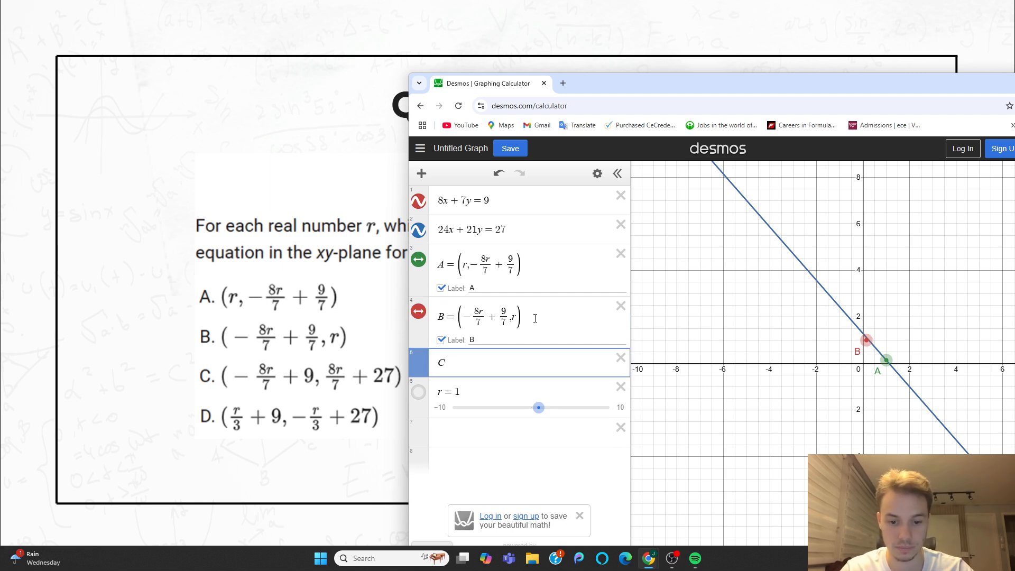
text(C=()
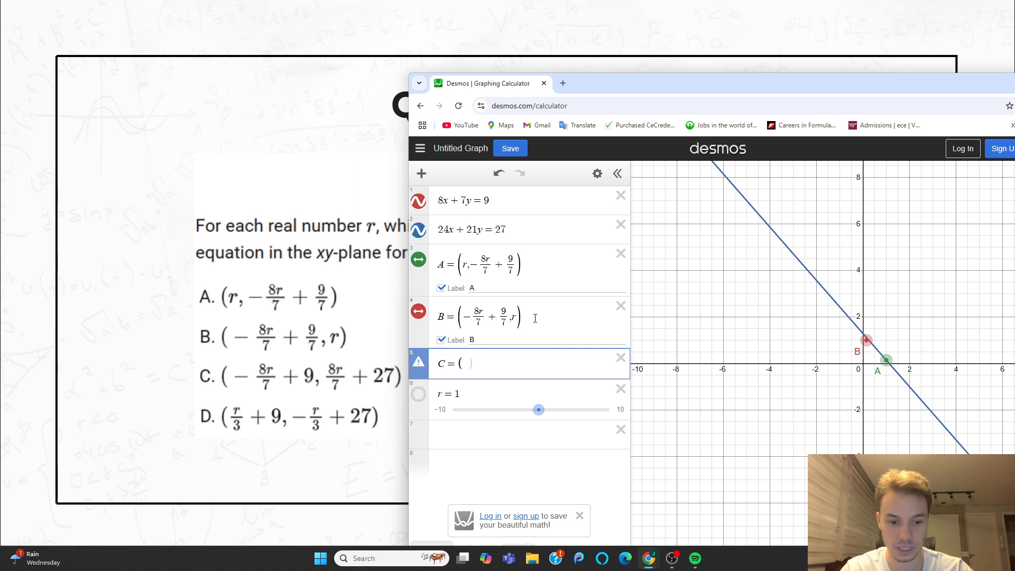
text(-8r/7)
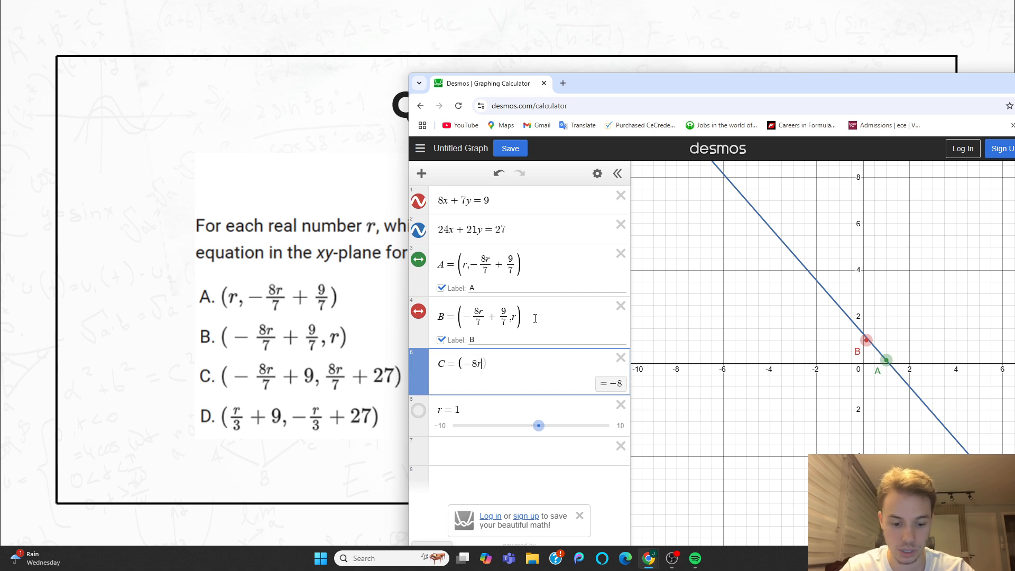
key(Right)
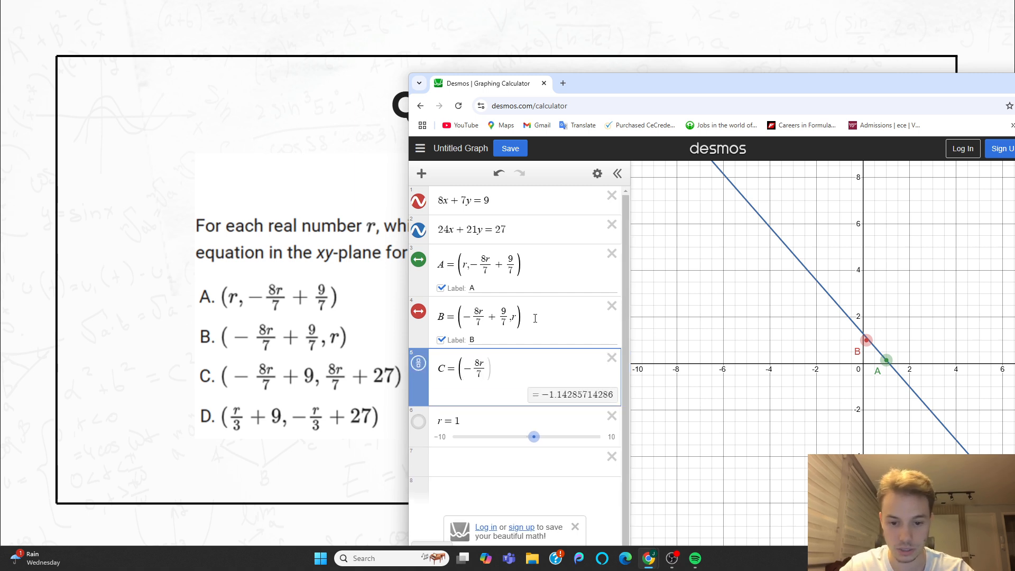
text(+9))
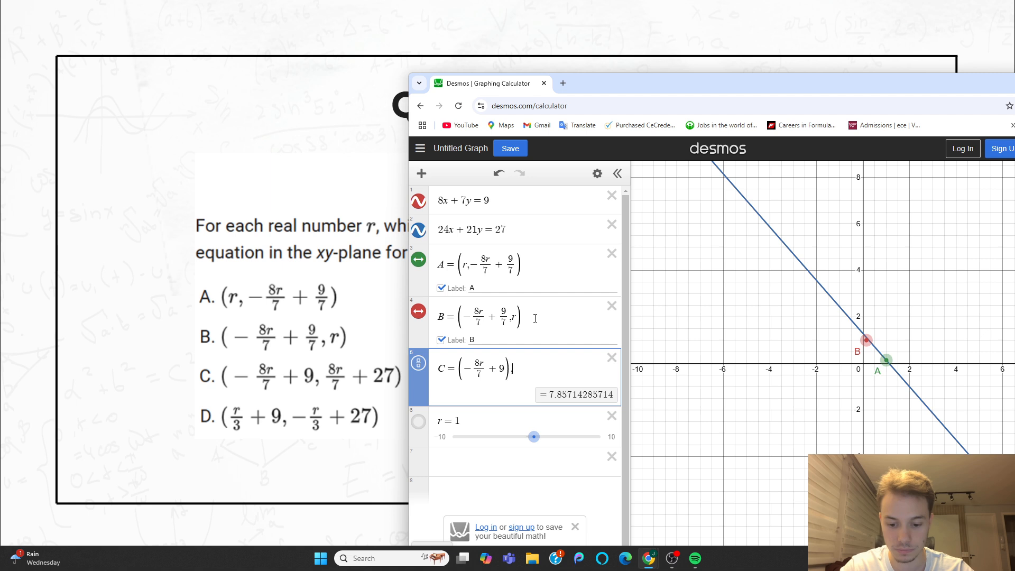
text(,)
key(BackSpace)
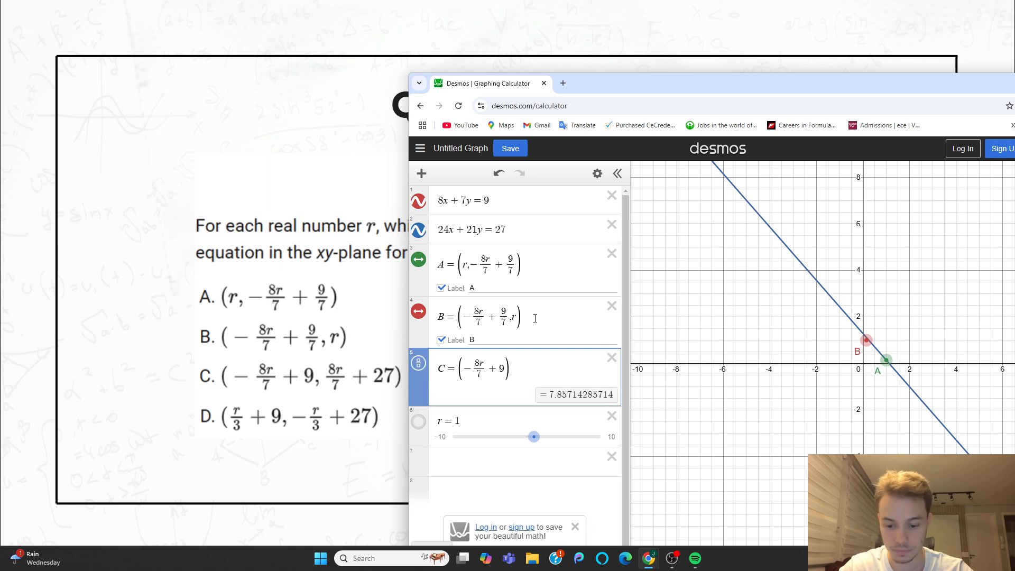
key(Left)
text(,9)
key(BackSpace)
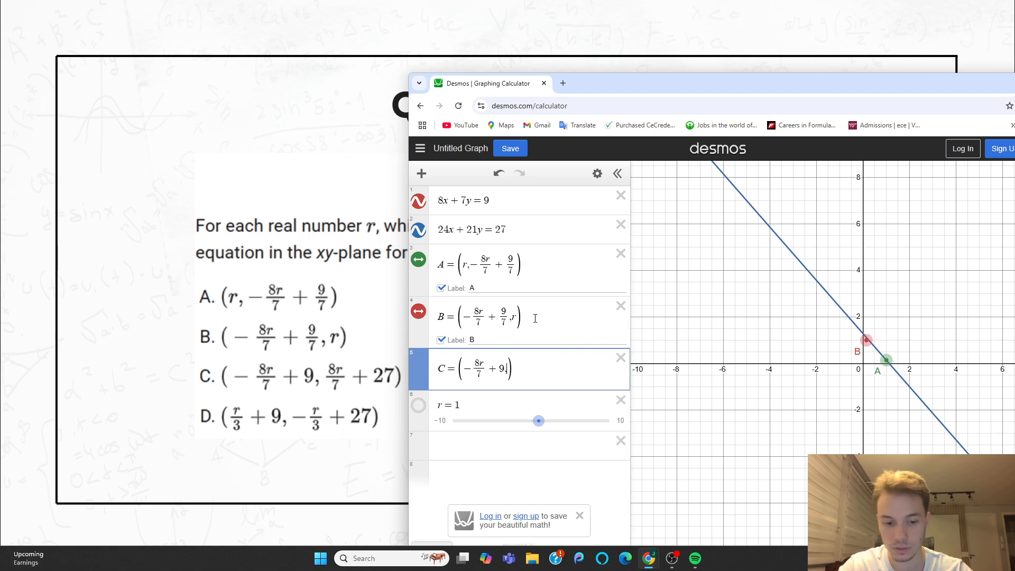
text(8r/7)
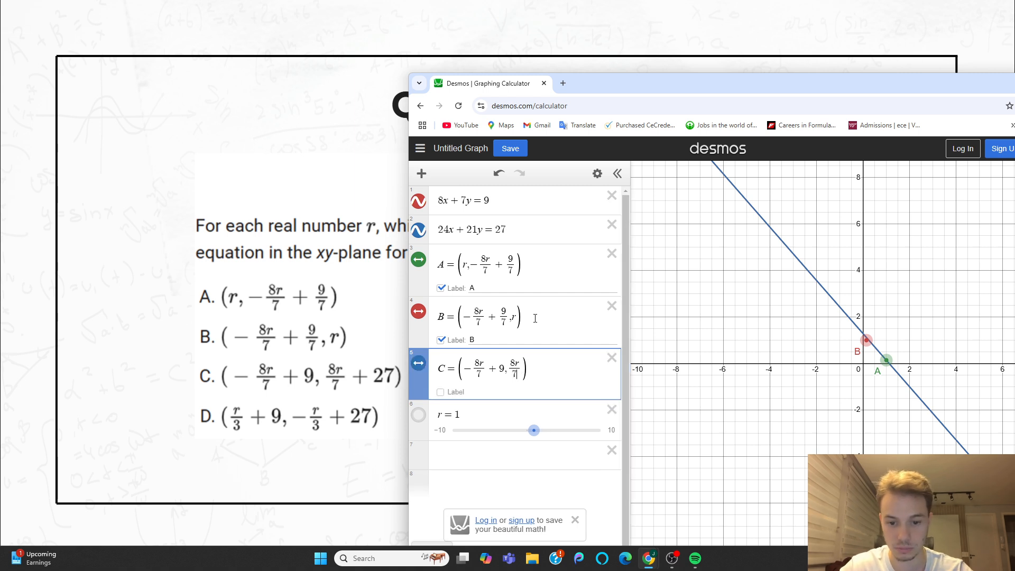
text(+27)
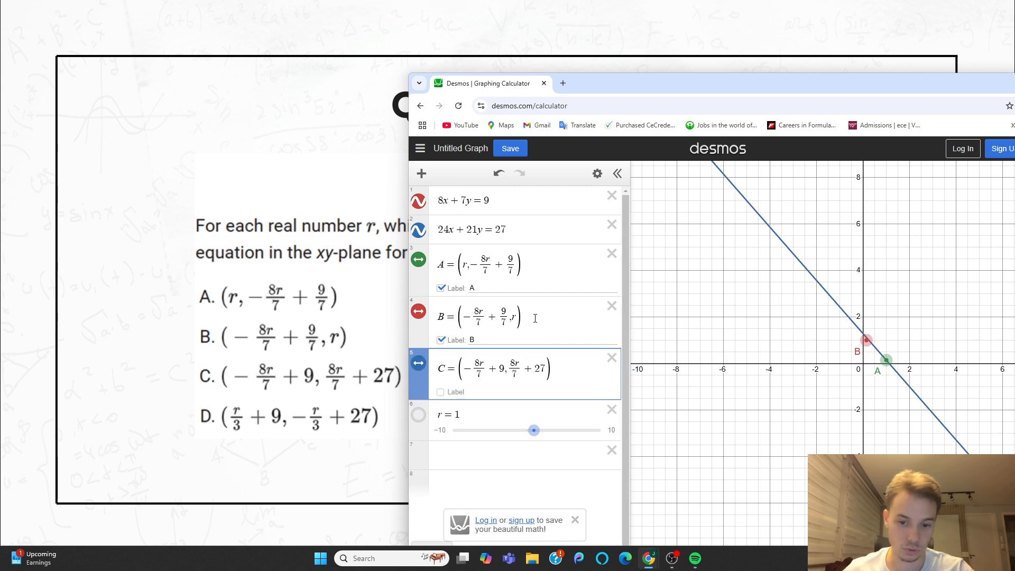
click(453, 393)
click(498, 391)
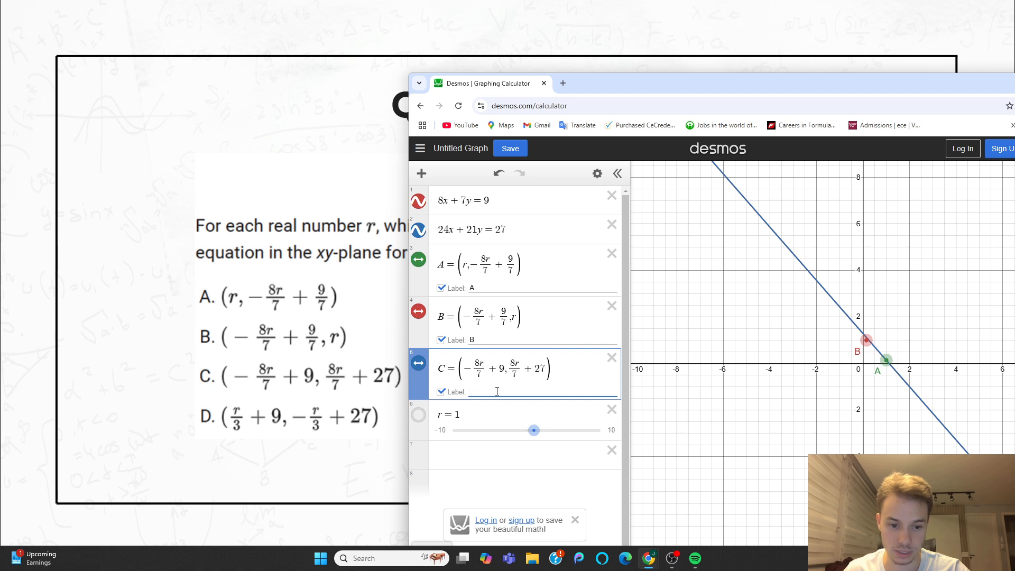
Step: Define point D = (r/3 + 9, -r/3 + 27) in a new row under point C and label it D
click(552, 369)
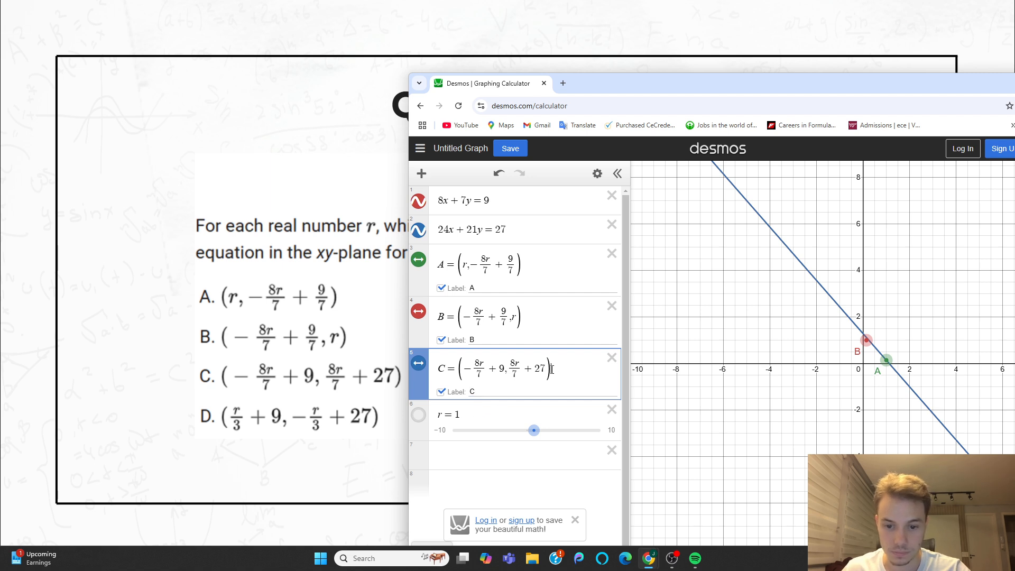
key(Return)
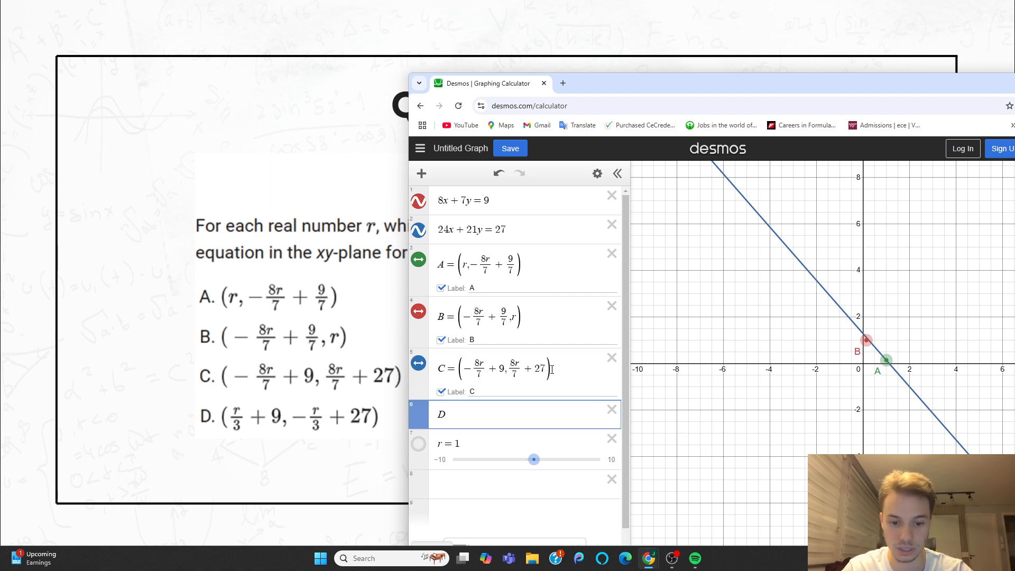
text(D=()
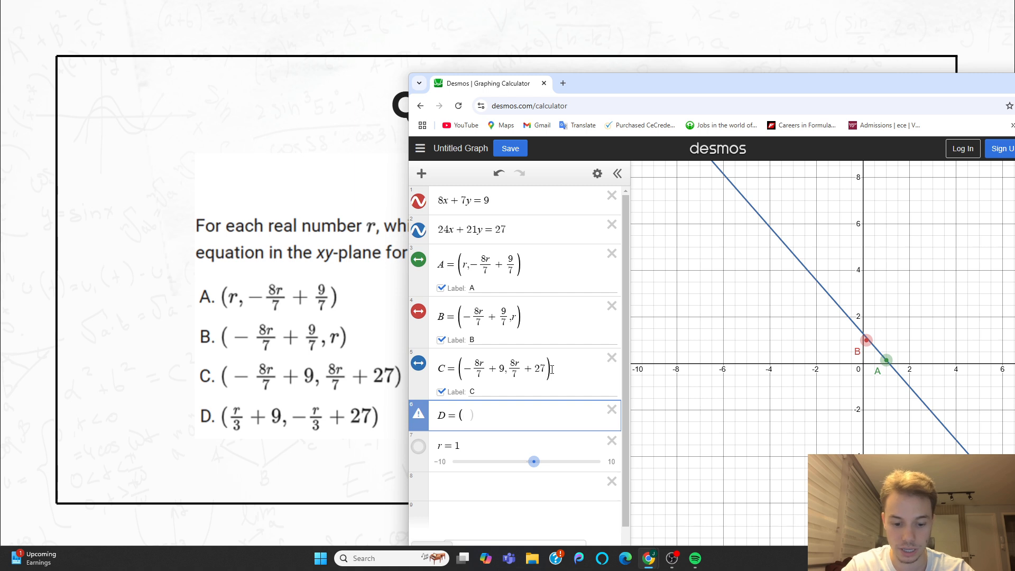
text(r/3)
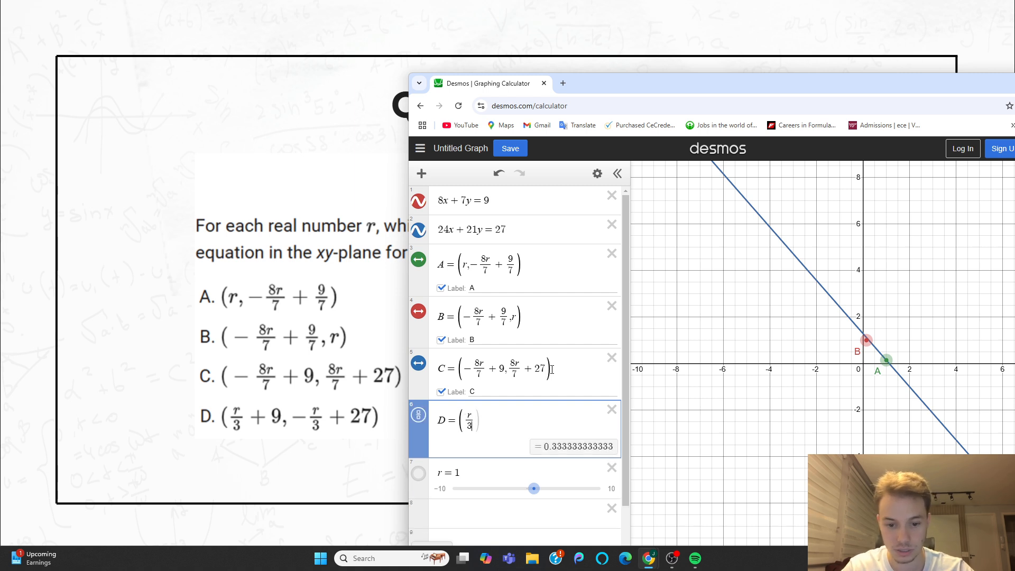
key(Right)
text(+9)
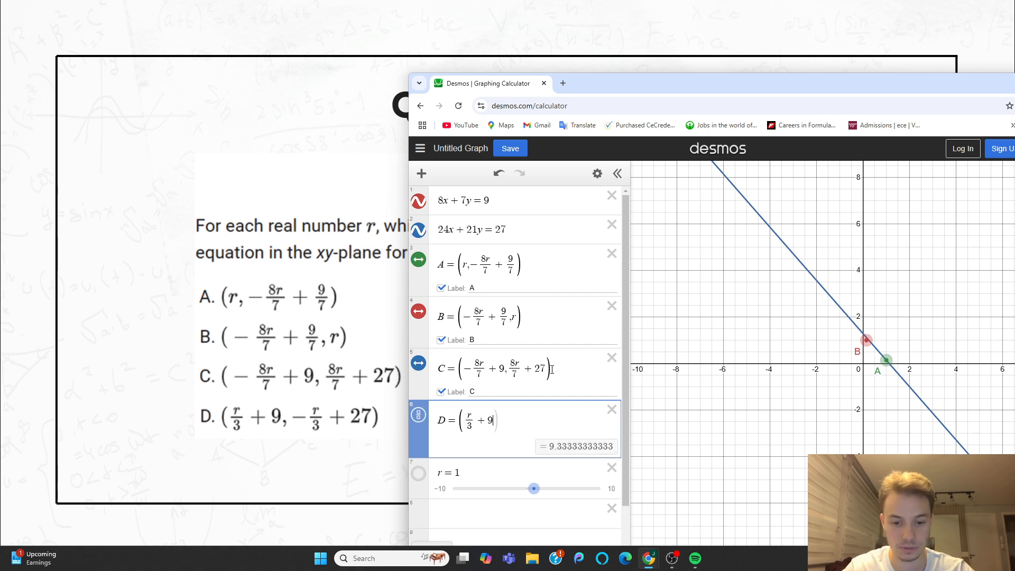
text(,)
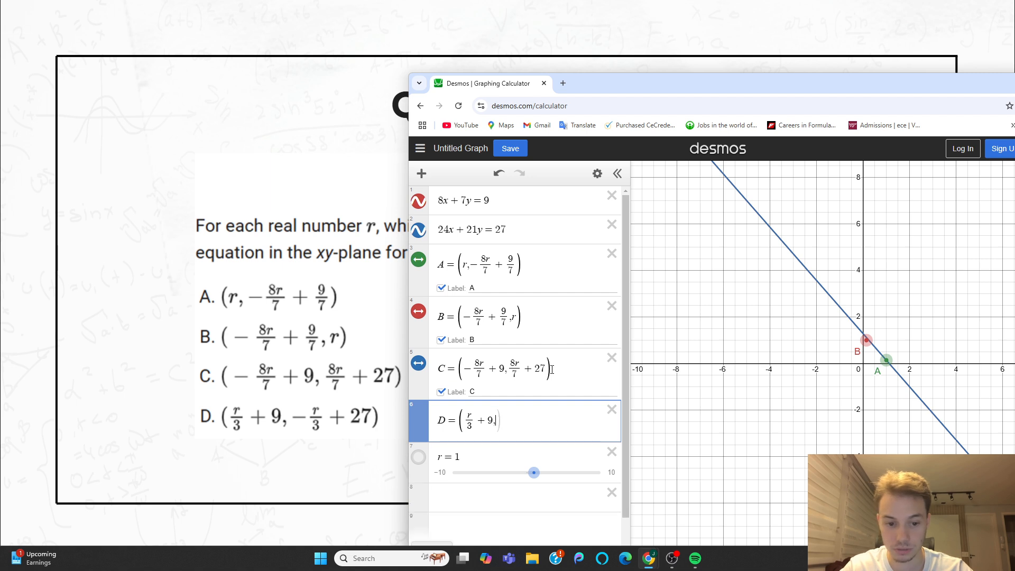
text(-r/3)
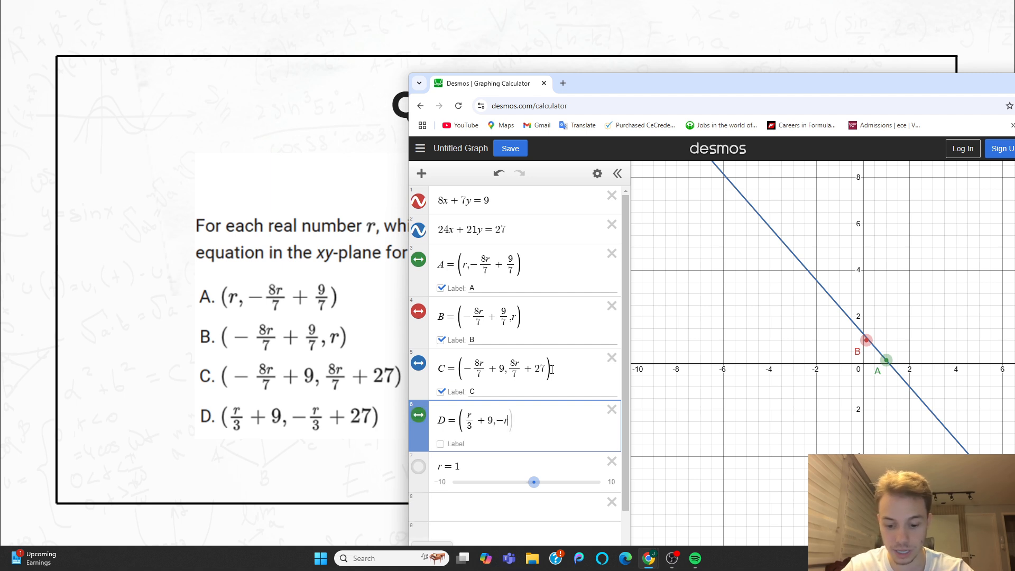
key(Right)
text(+27)
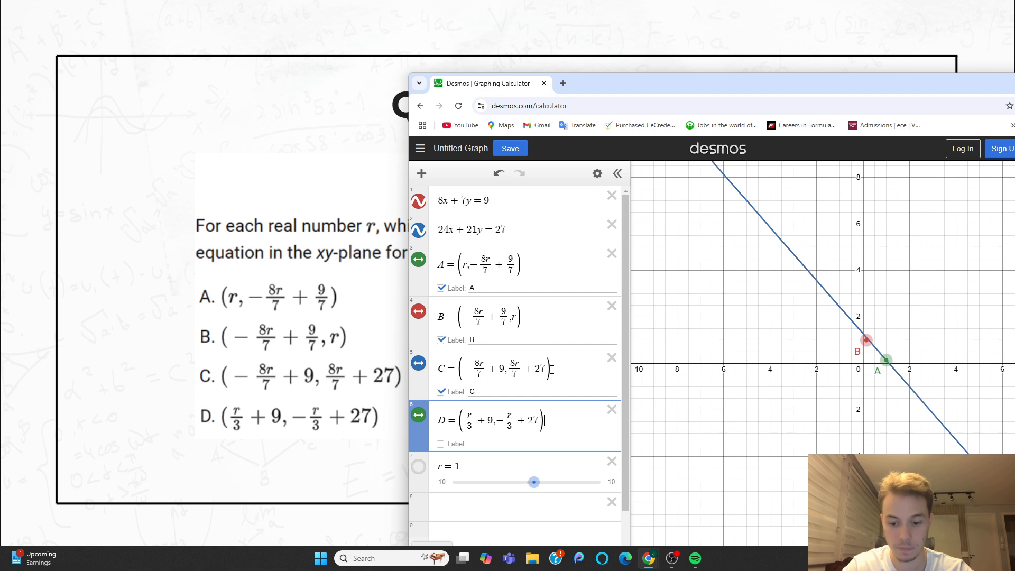
click(458, 444)
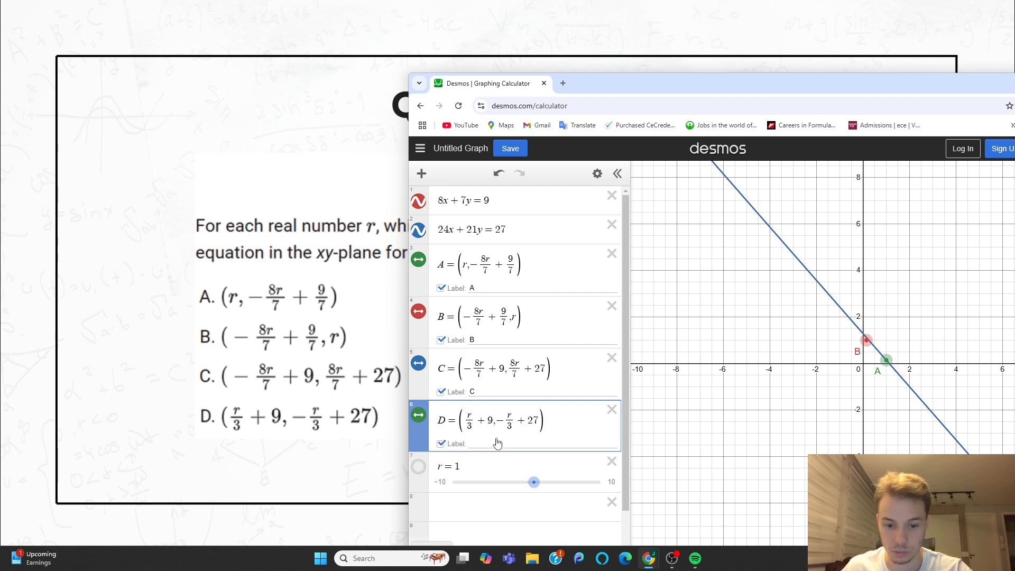
click(495, 443)
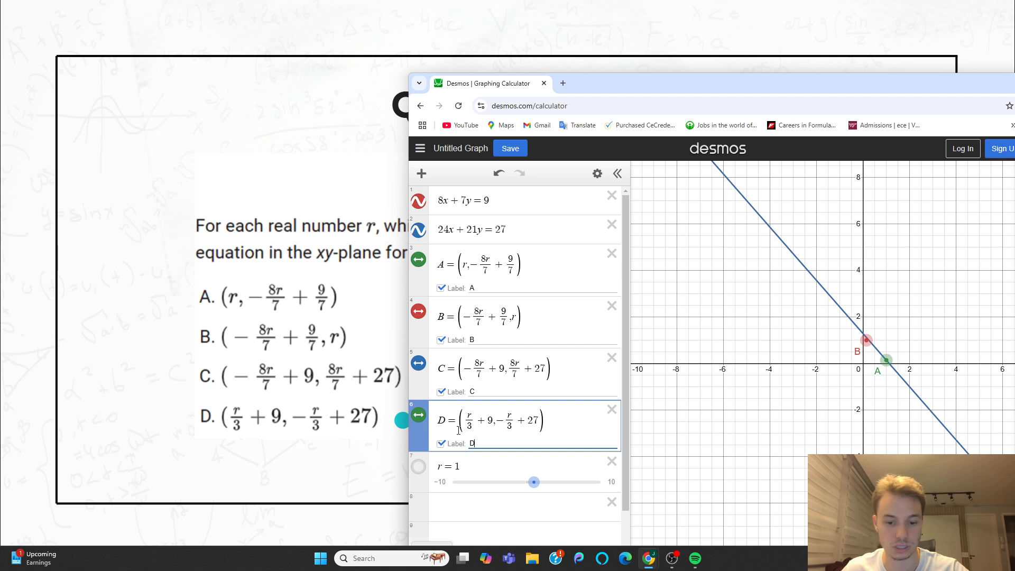
click(560, 430)
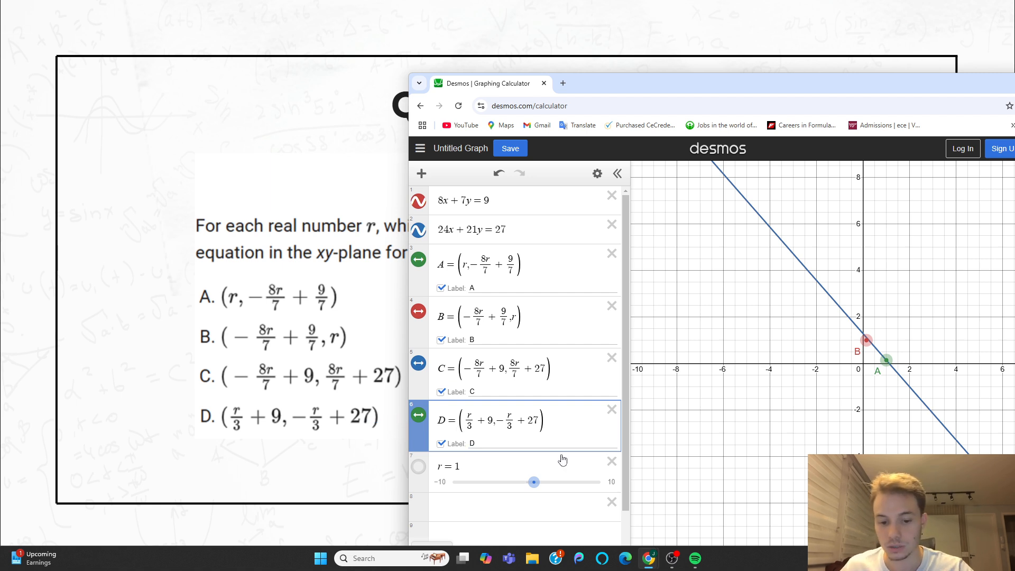
Step: Lower the r slider to -3.6 and compare how points A to D move relative to the line
drag(654, 87, 450, 59)
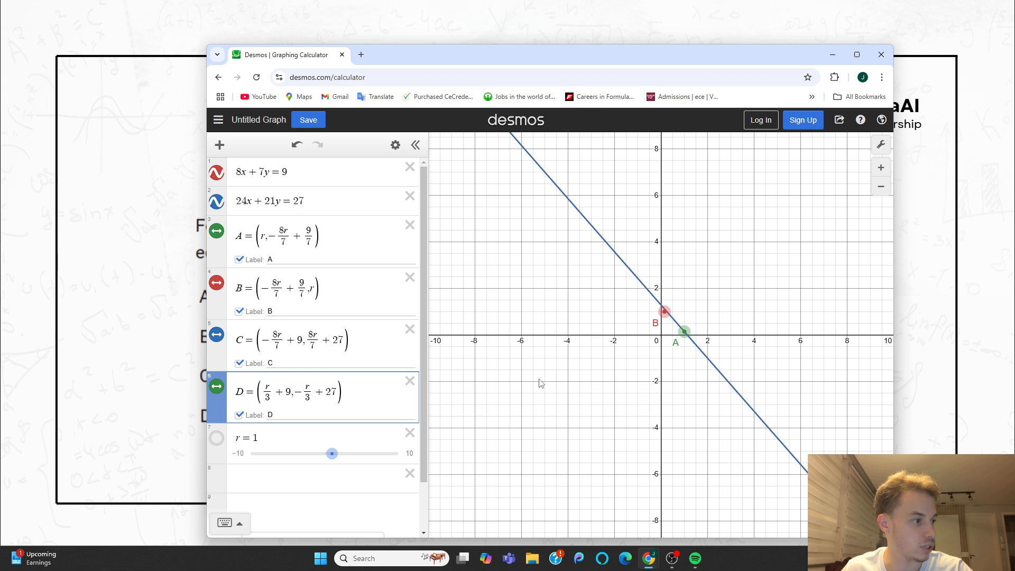
scroll(543, 381, down, 5)
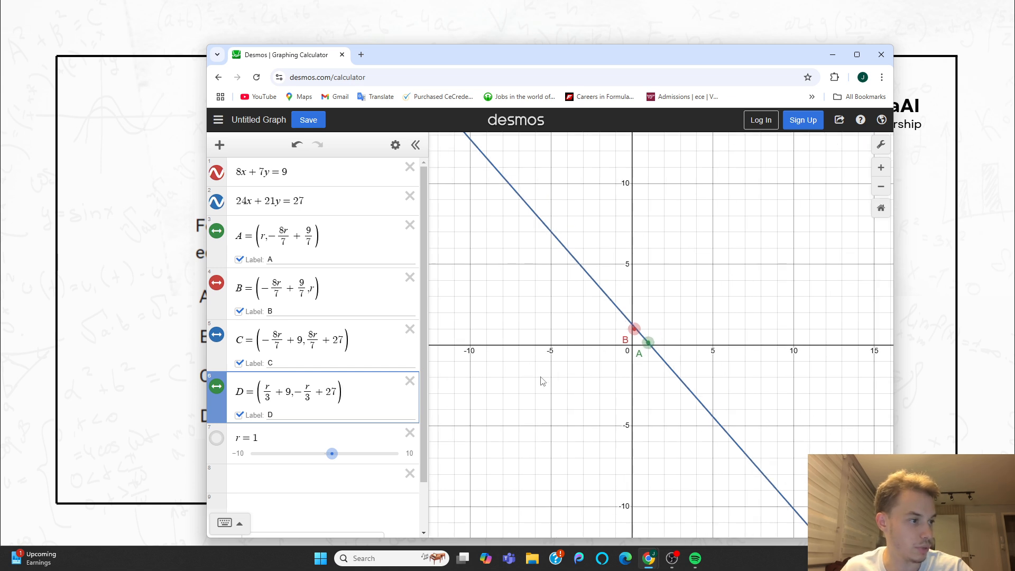
scroll(542, 382, down, 3)
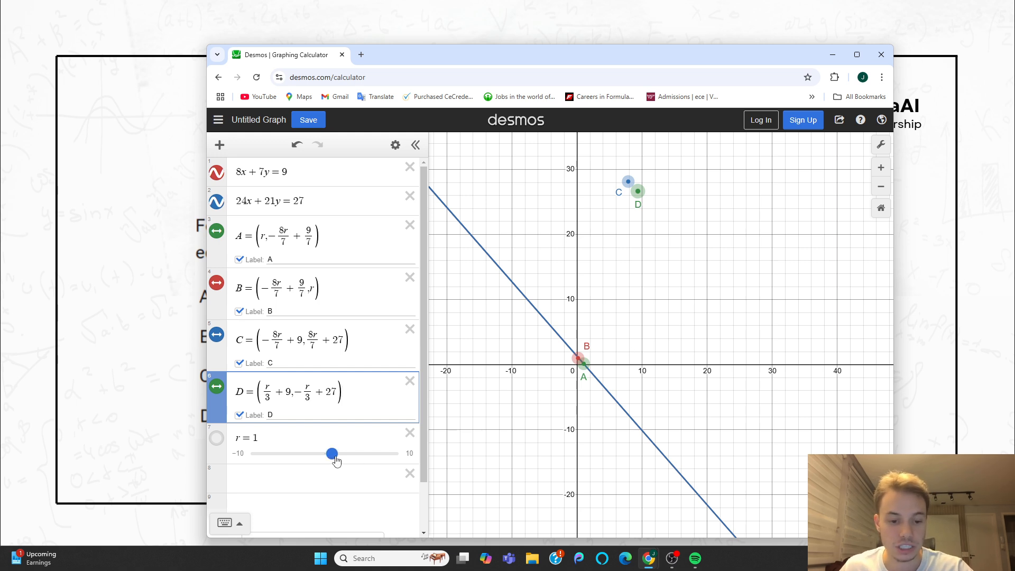
drag(434, 62, 420, 326)
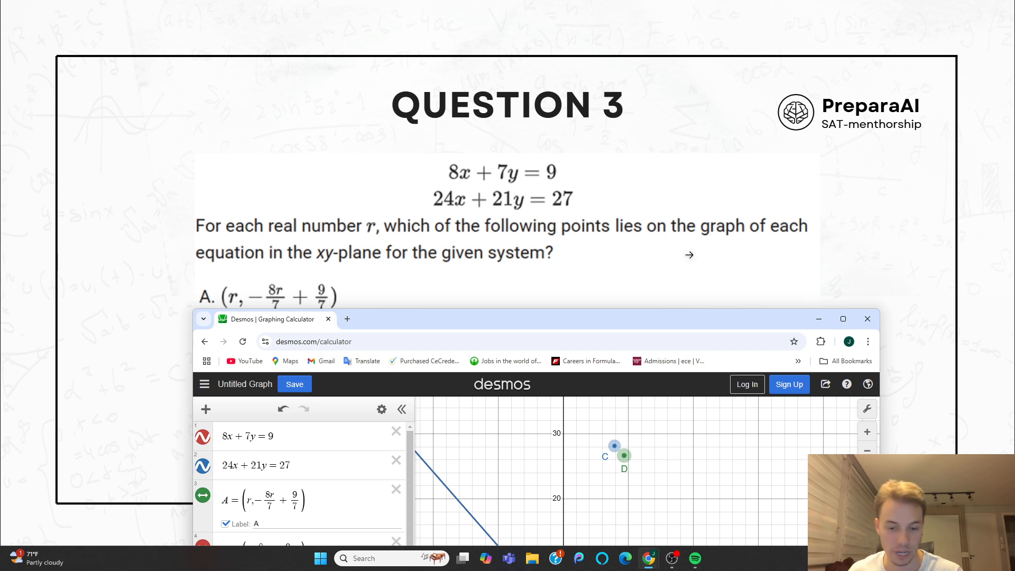
drag(572, 331, 577, 65)
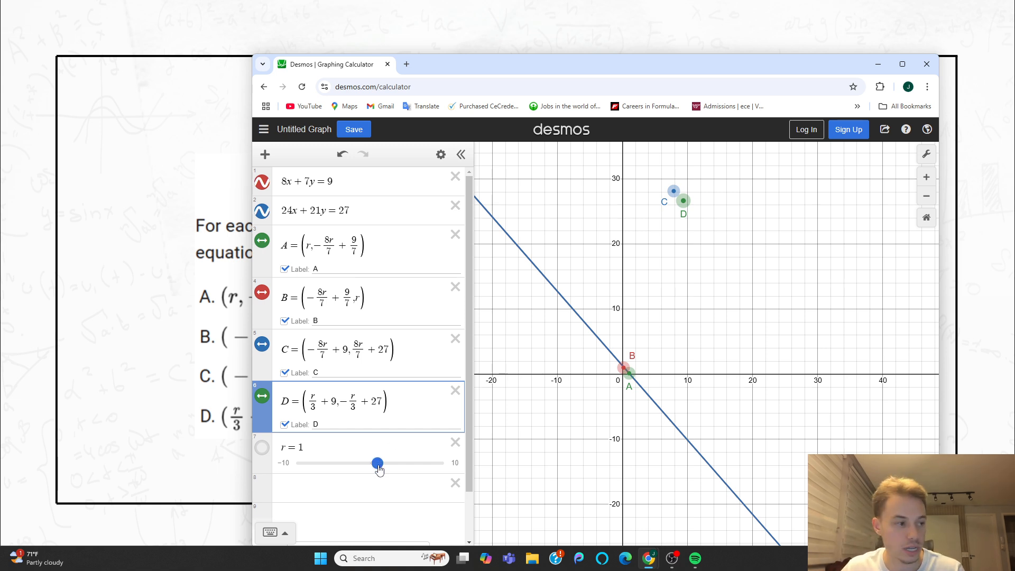
drag(378, 469, 341, 483)
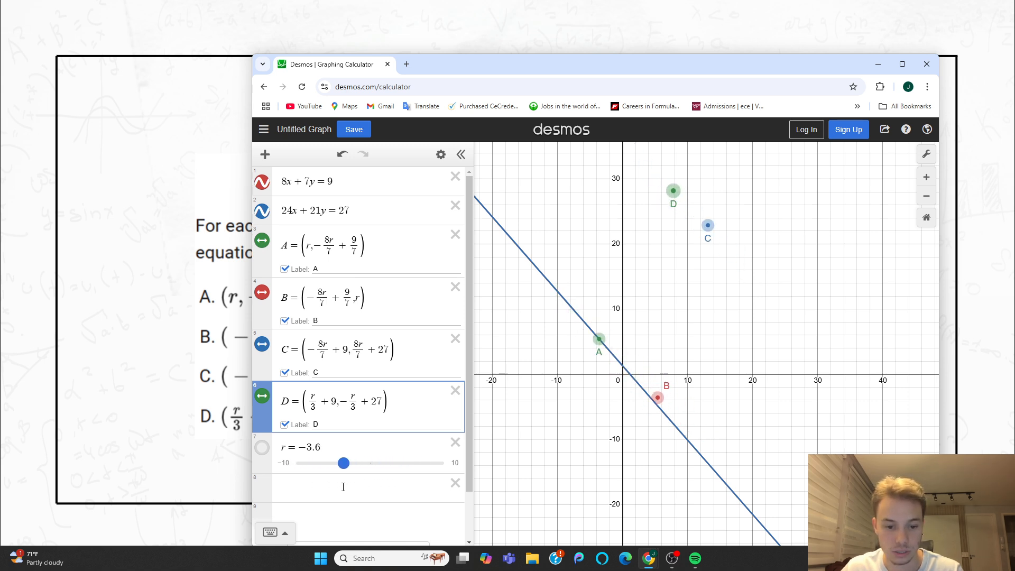
Step: Set the r slider's range from -60 to 60
click(286, 464)
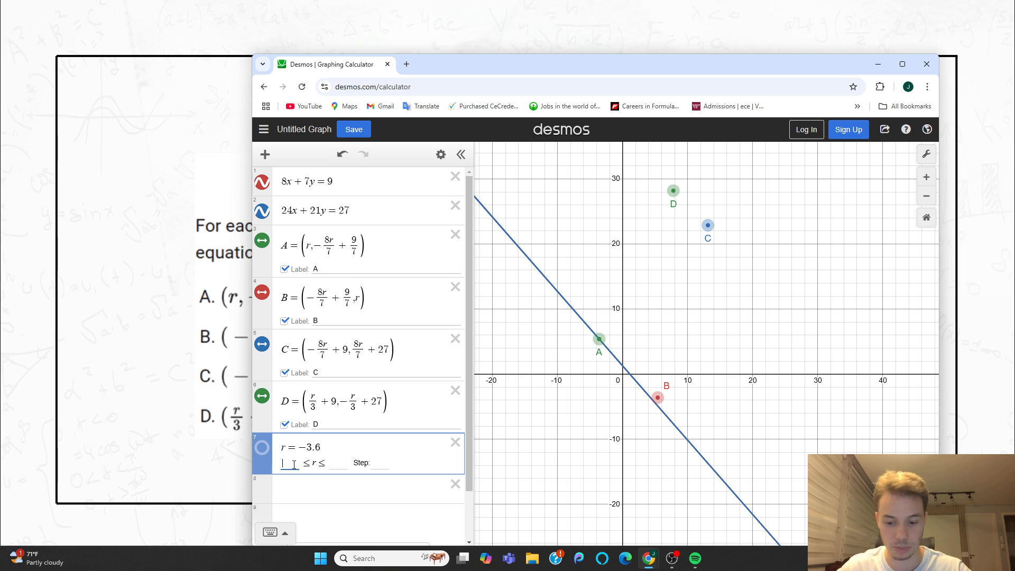
text(-6)
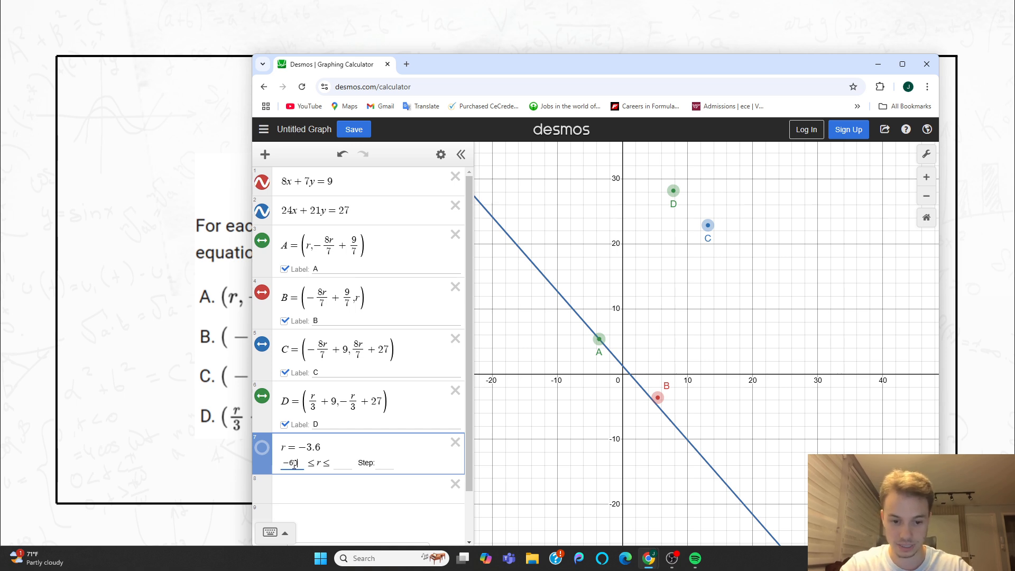
key(Tab)
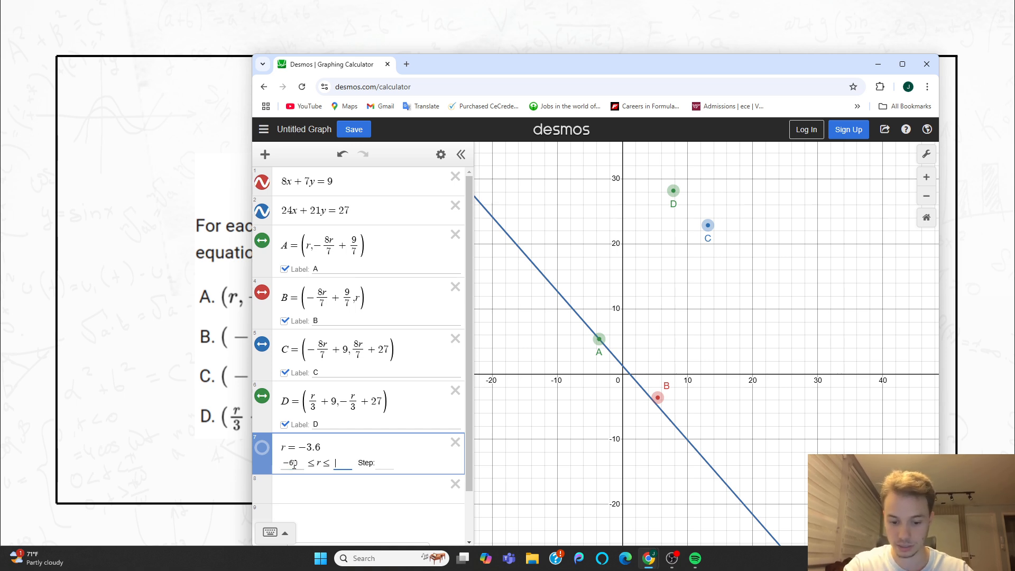
text(60)
key(Return)
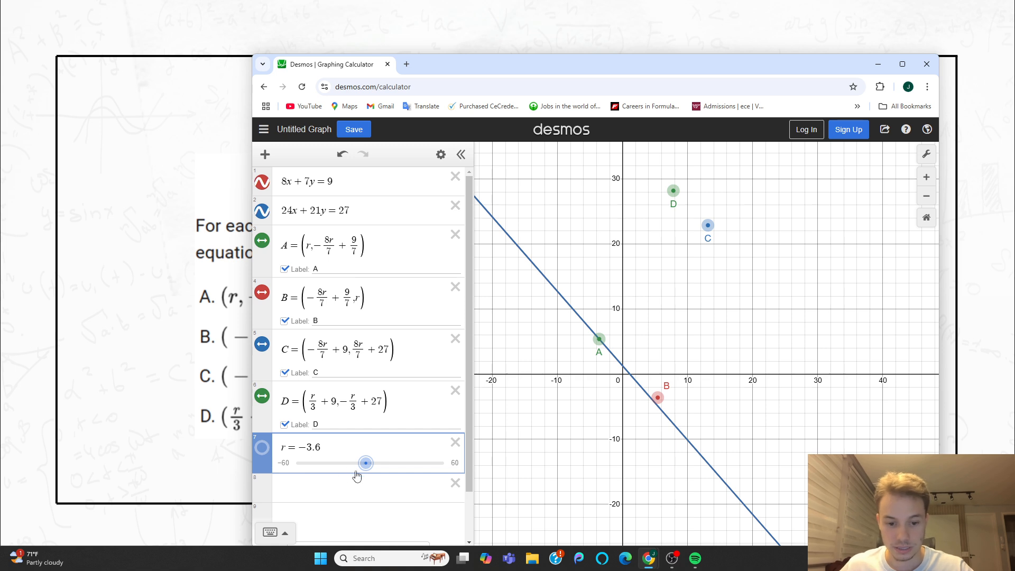
Step: Sweep r down and then up to 45 to check which point stays on the line
scroll(575, 404, down, 10)
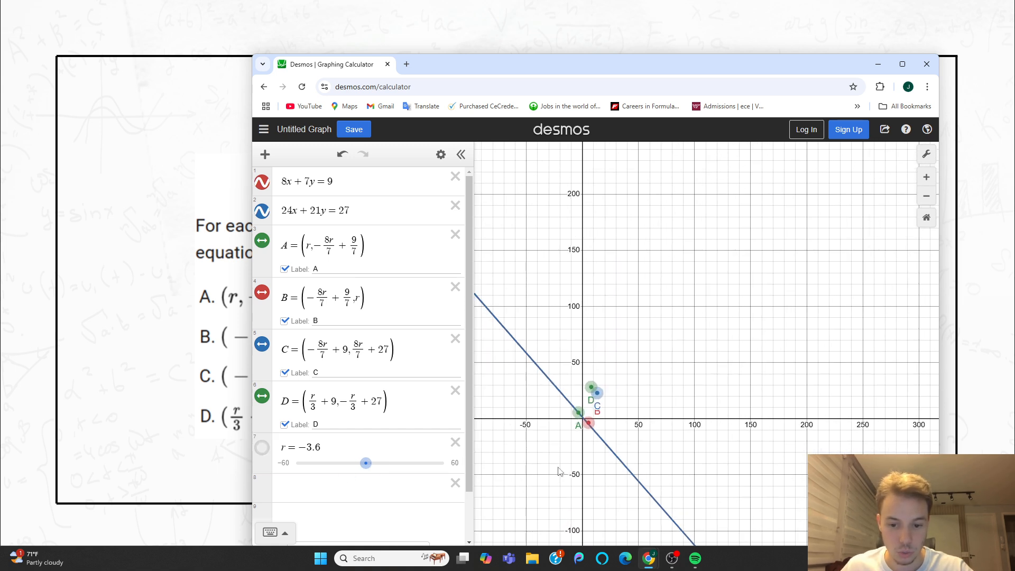
drag(561, 472, 581, 417)
scroll(582, 418, up, 2)
drag(365, 466, 333, 471)
drag(349, 470, 425, 469)
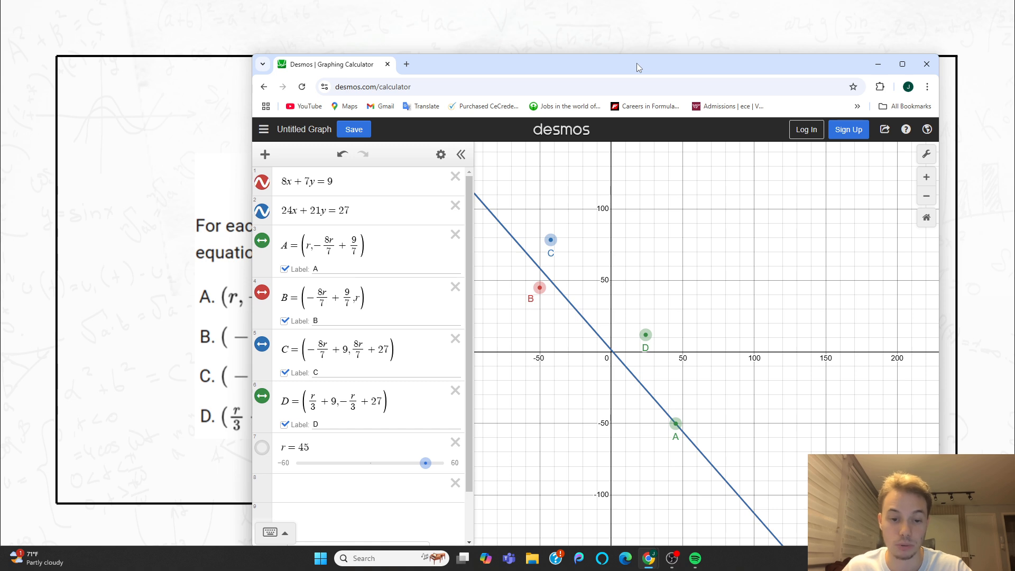
Step: Move the calculator window out of the way to uncover the full Question 3 slide
drag(637, 64, 1014, 117)
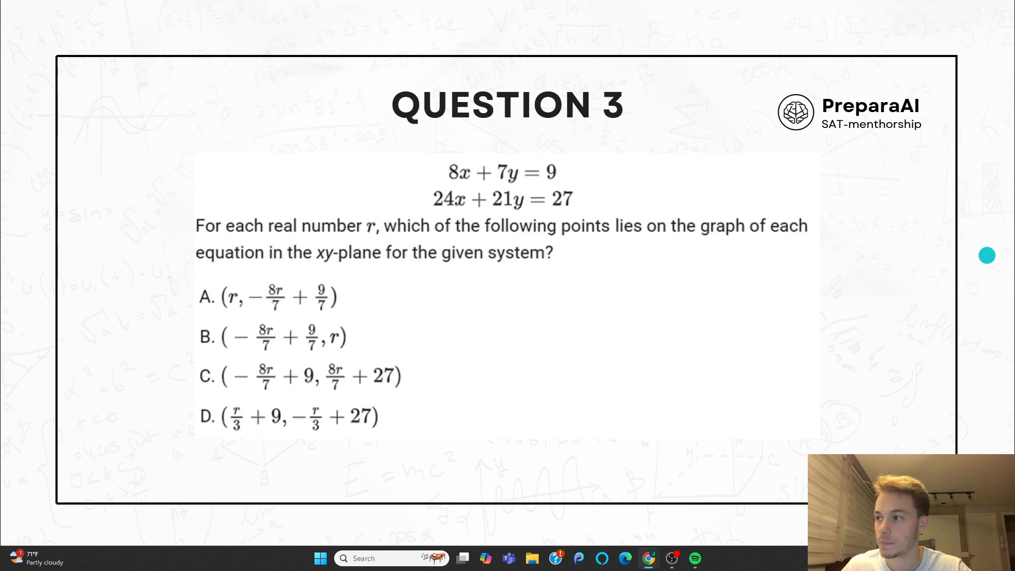
drag(1014, 124, 688, 72)
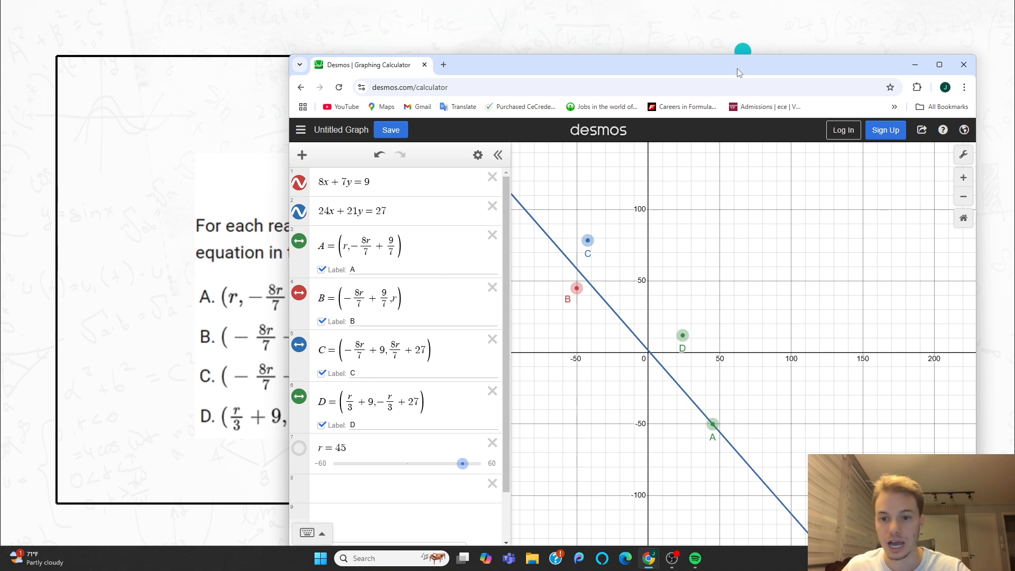
drag(739, 71, 1014, 124)
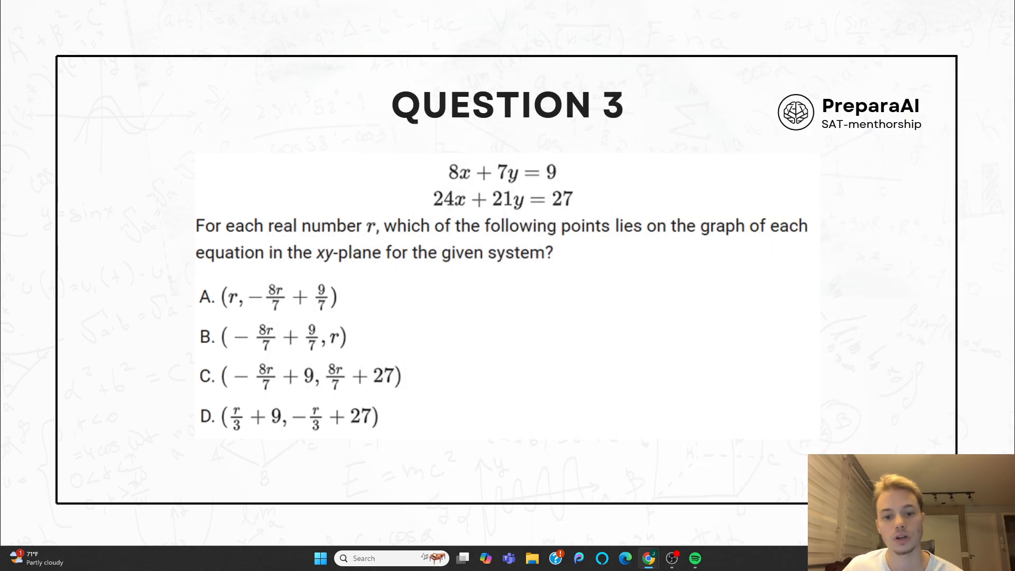
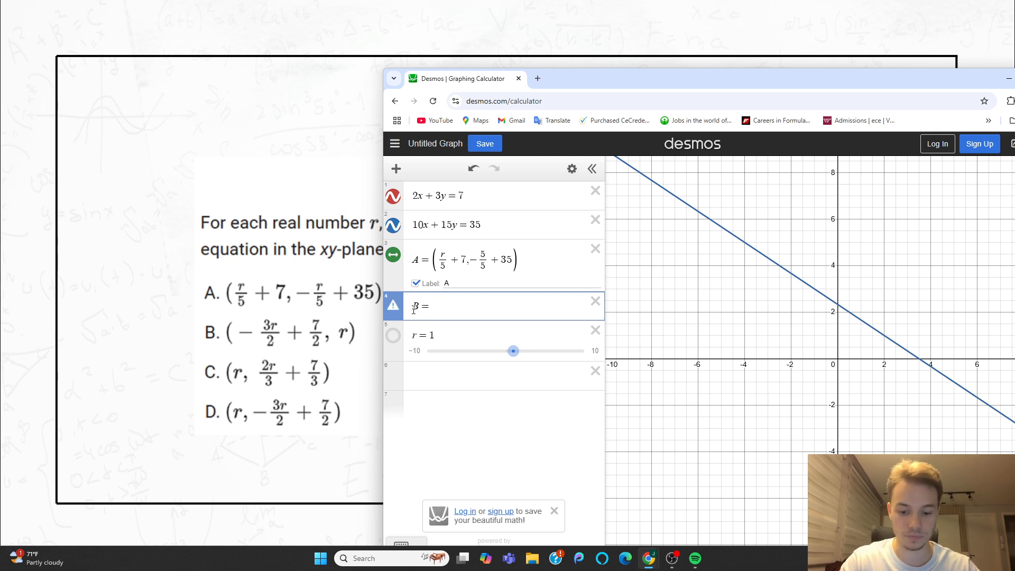
Step: Complete point B as (-3r/2 + 7/2, r), label it B and insert an empty row under it
text((-3r)
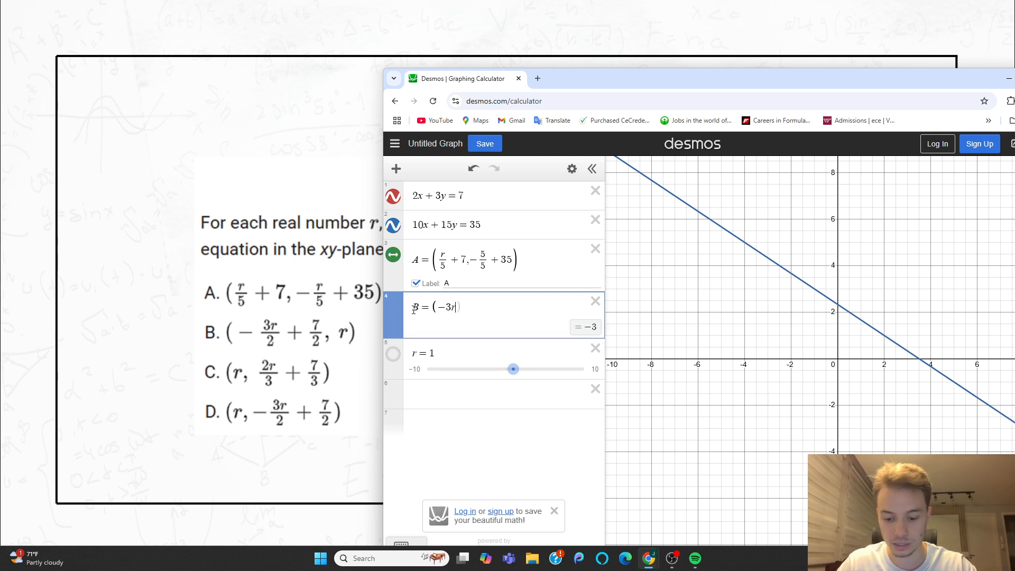
text(/3)
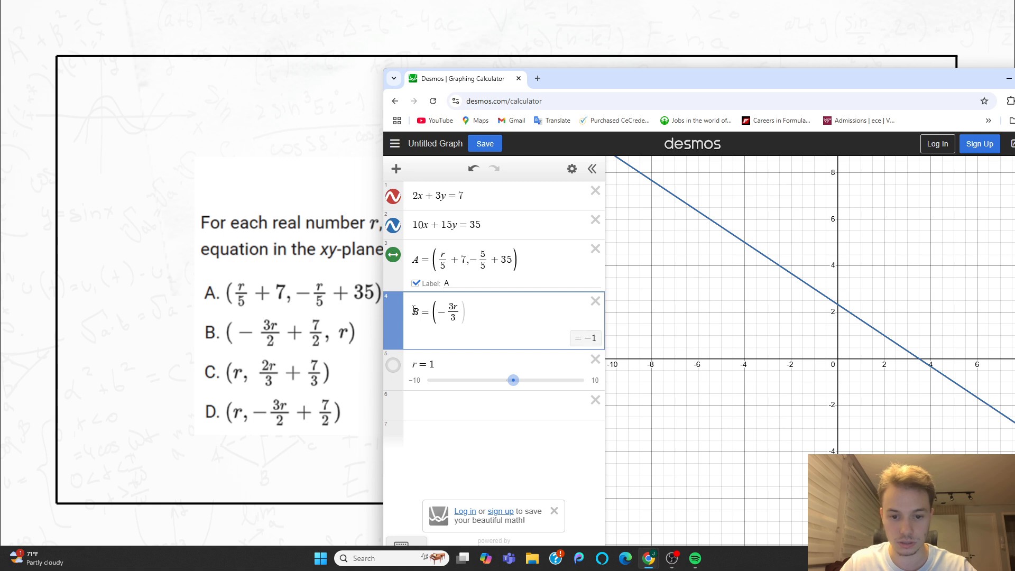
key(BackSpace)
text(2)
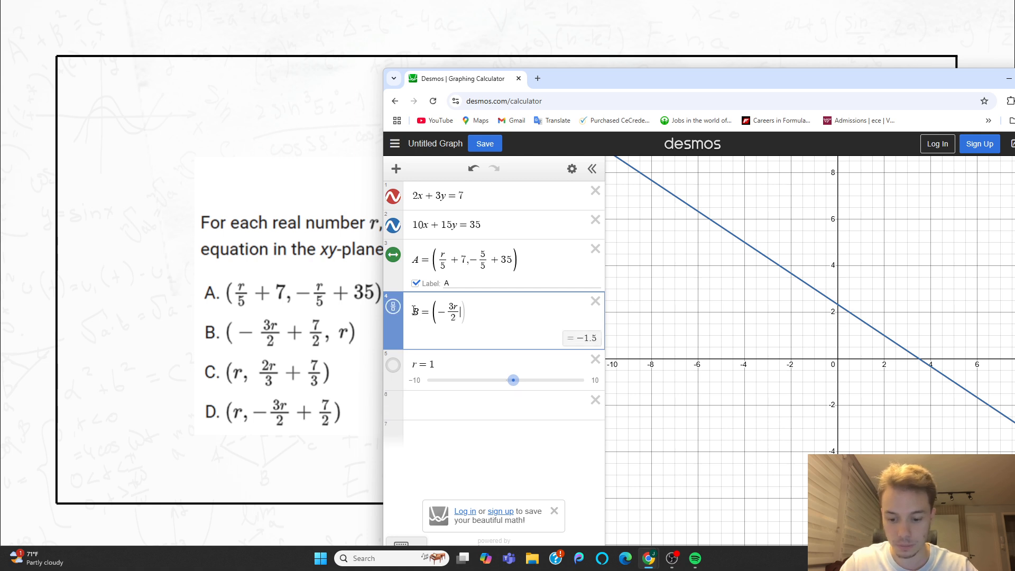
text(+7/2)
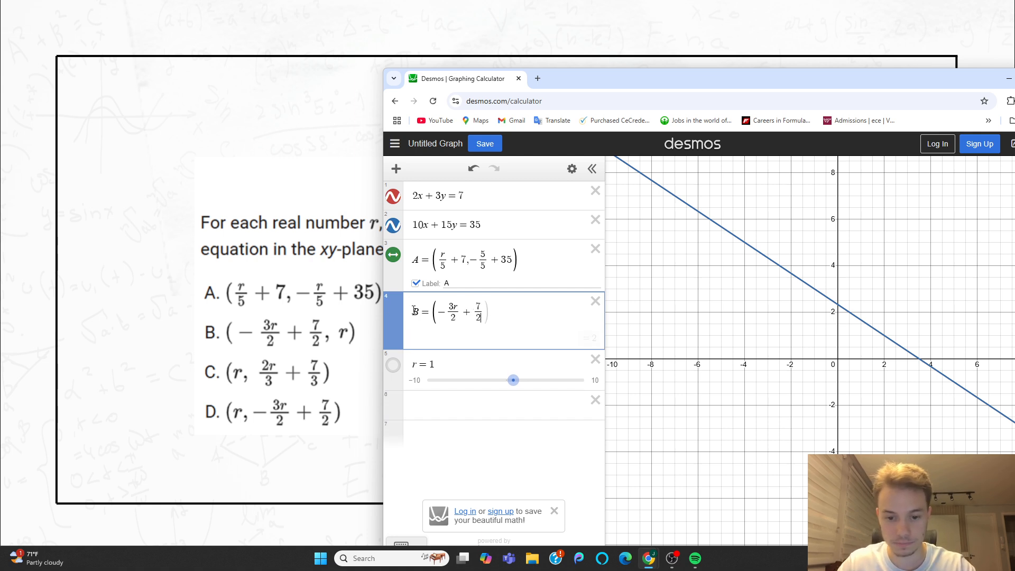
text(,r)
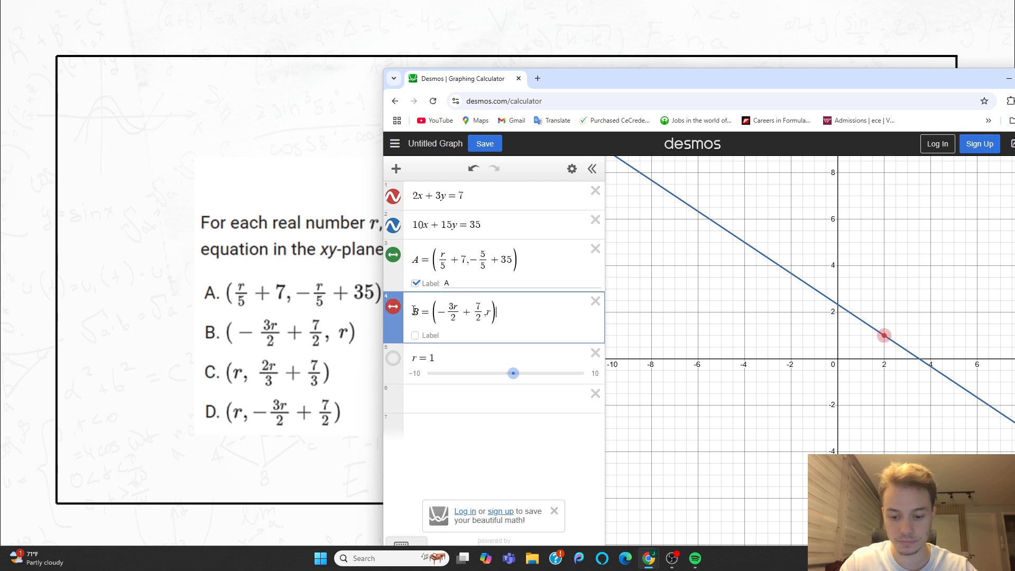
click(416, 335)
click(467, 335)
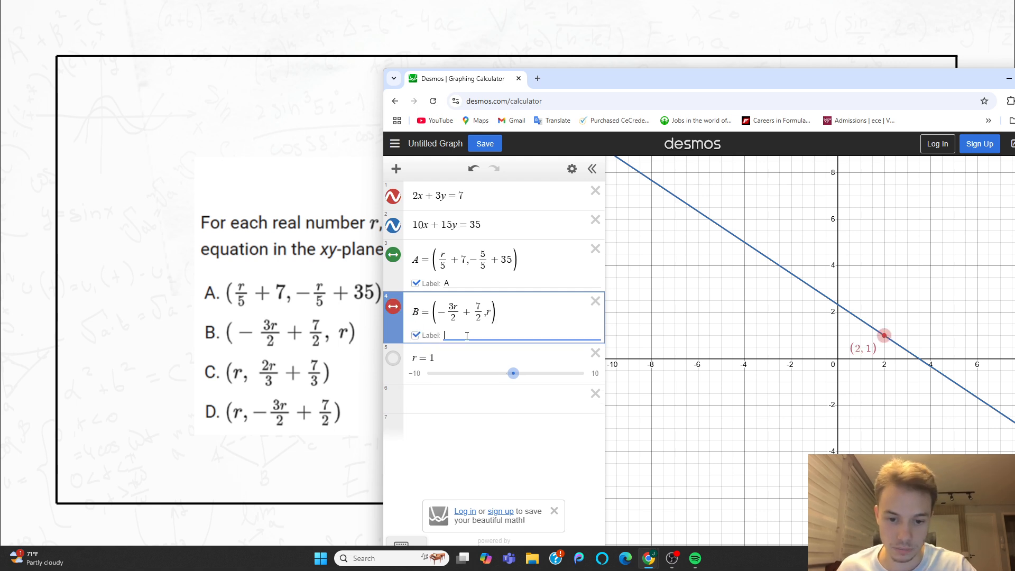
text(B)
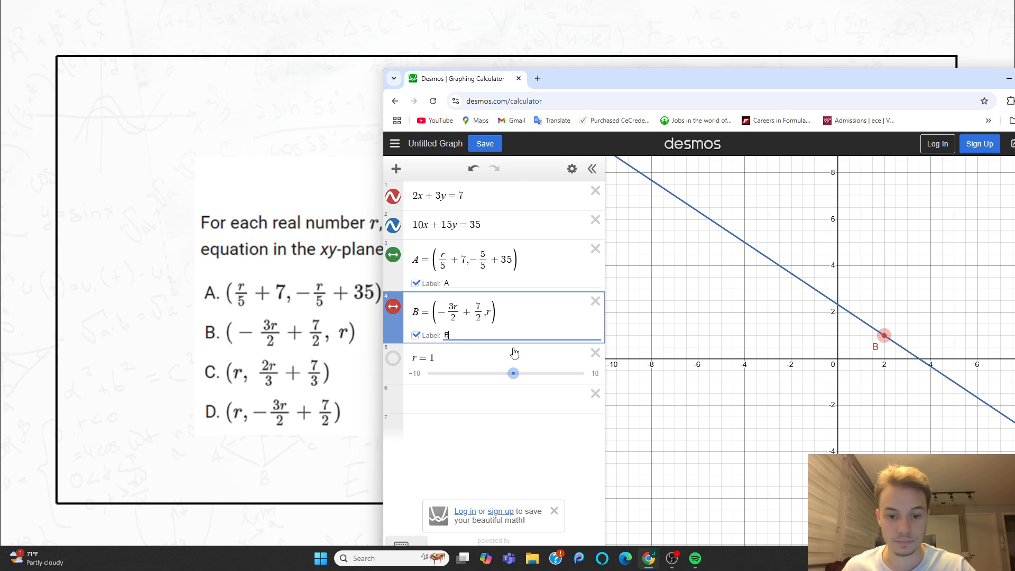
key(Return)
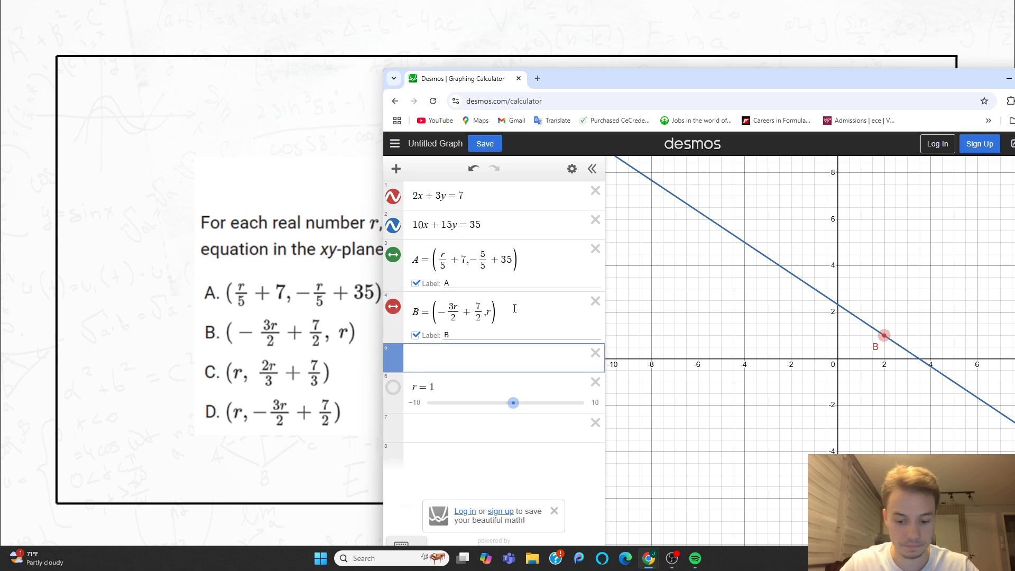
Step: Add point C as (r, 2r/3 + 7/3) in the empty row and label it C
text(C=)
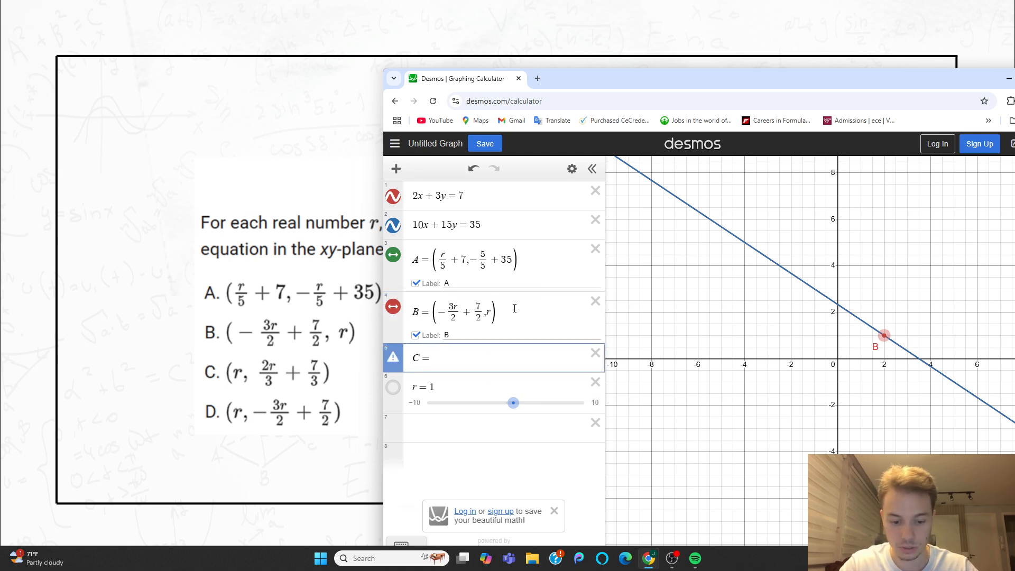
text((r,)
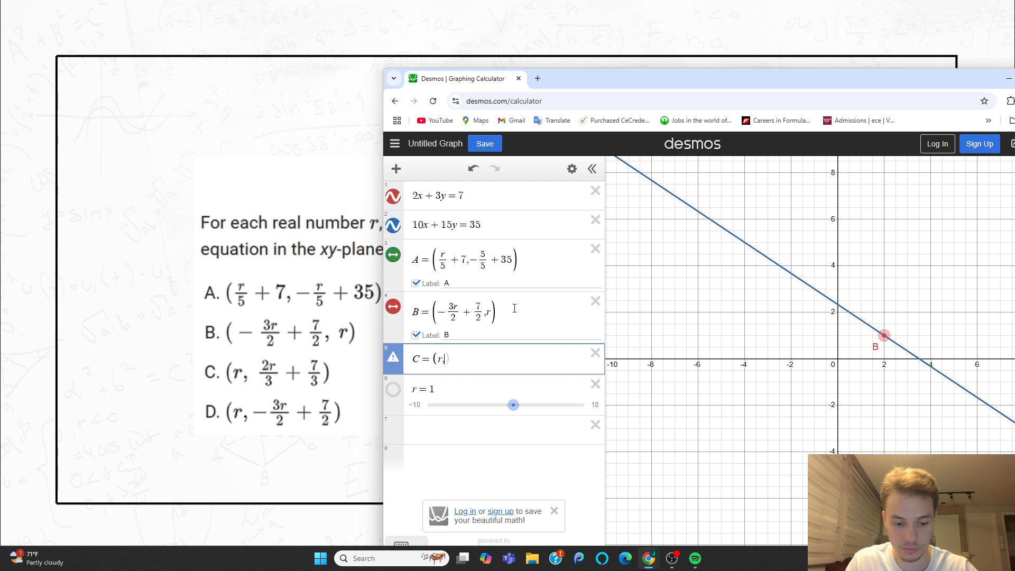
text(2r)
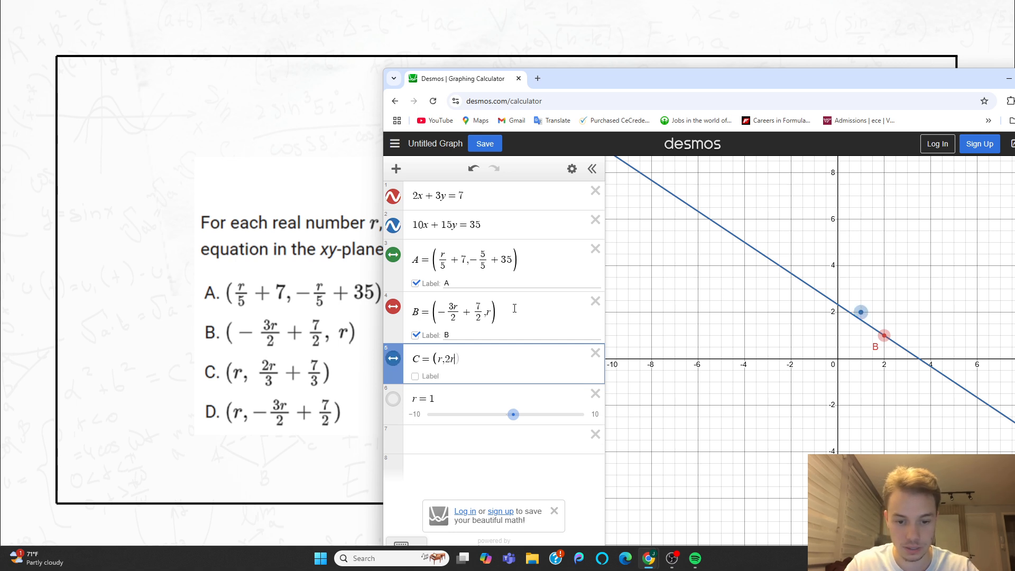
text(/3)
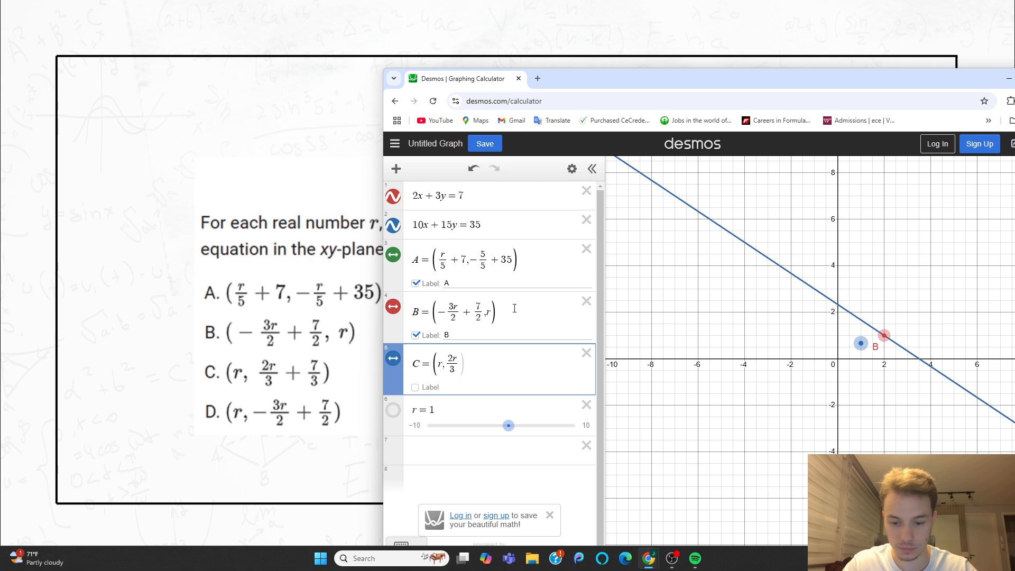
text(+7/3)
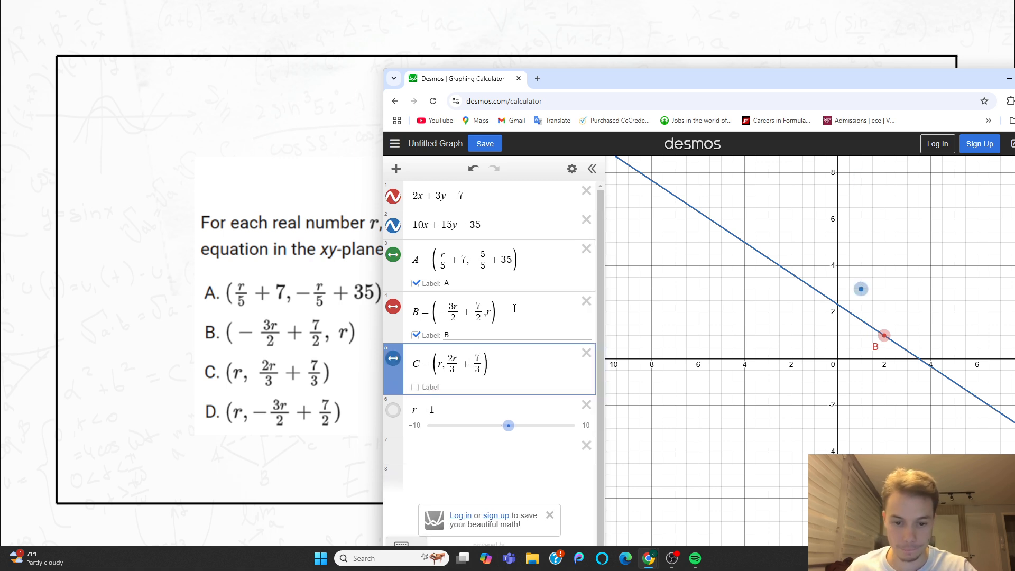
click(430, 390)
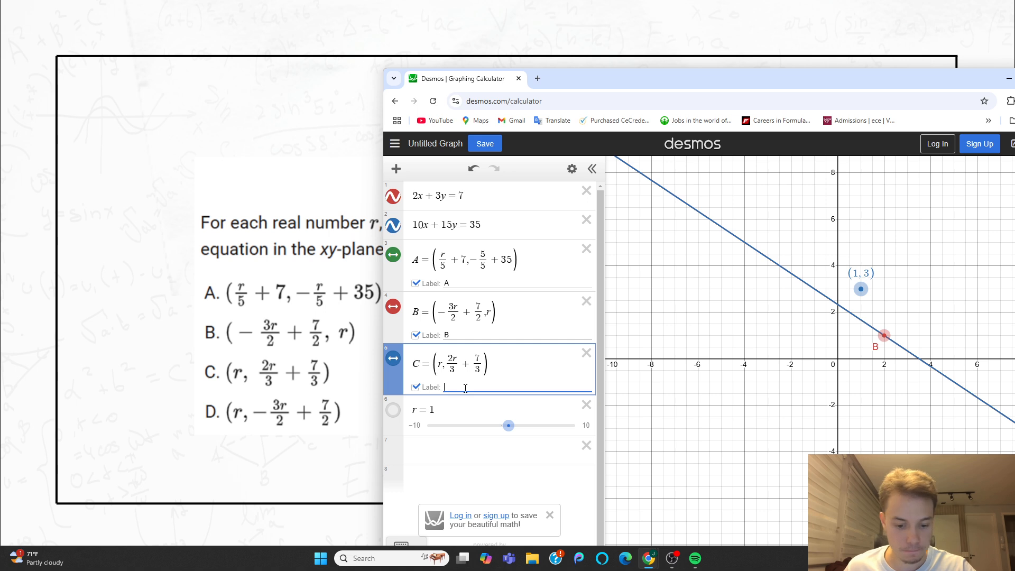
text(C)
click(493, 365)
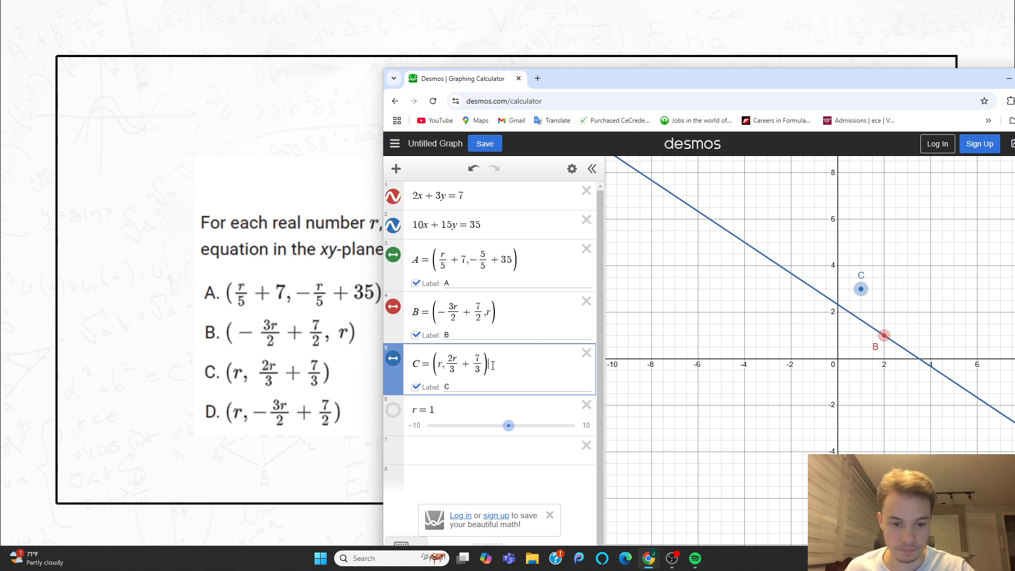
Step: Add point D as (r, -3r/2 + 7/2) in a new row under C and label it D
key(Return)
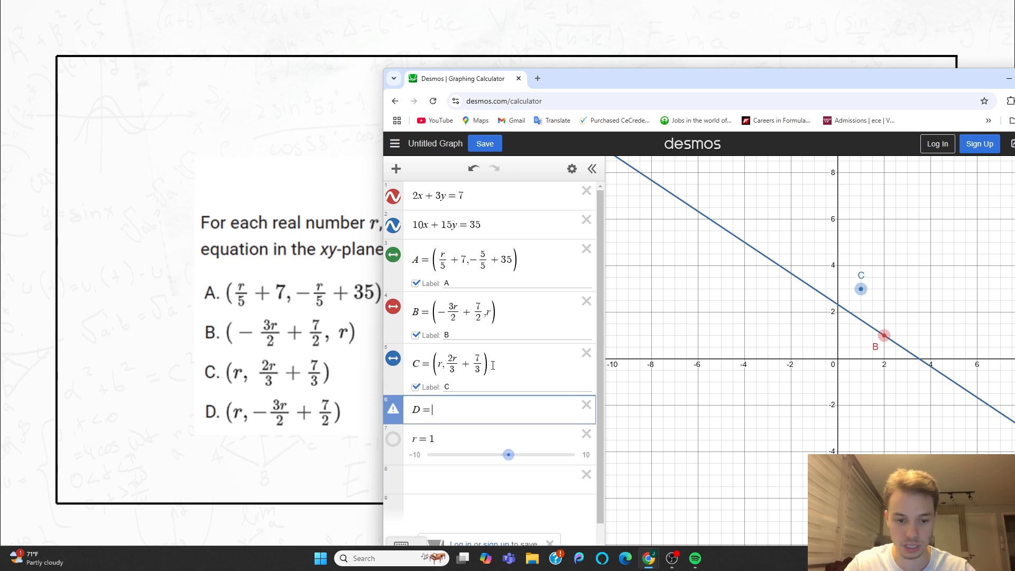
text(D=(r)
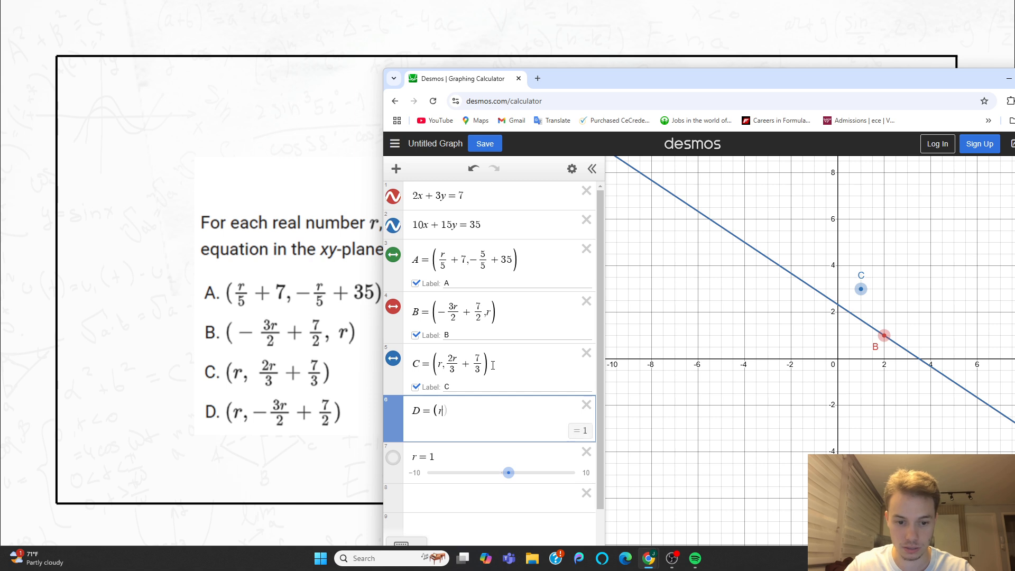
text(,)
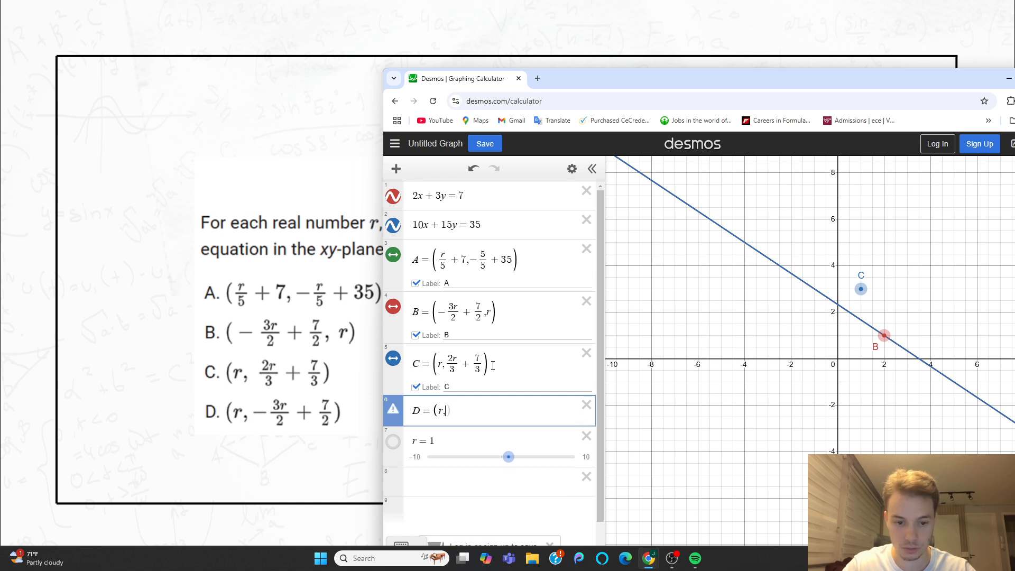
text(-3r/2)
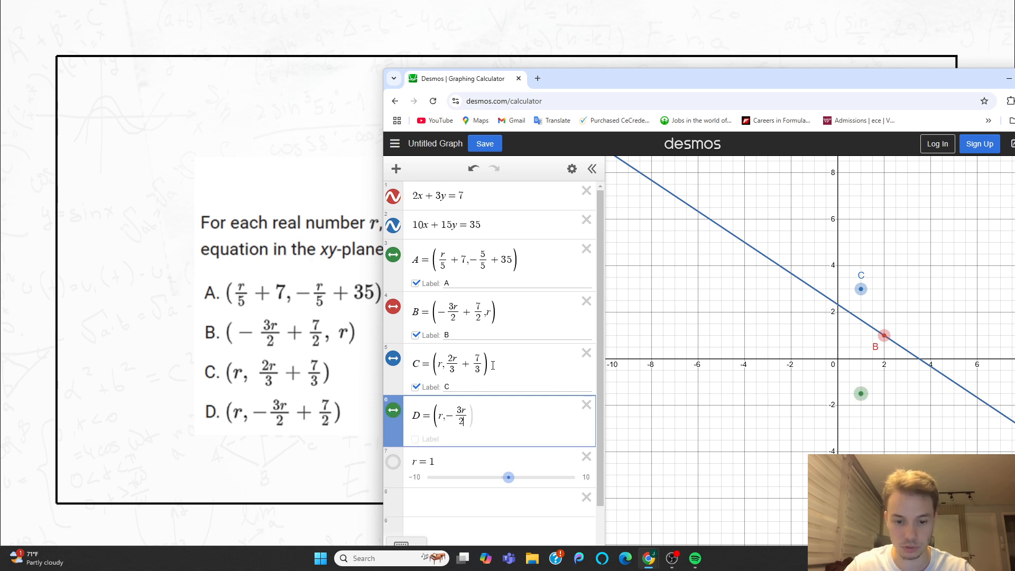
text(+7/2)
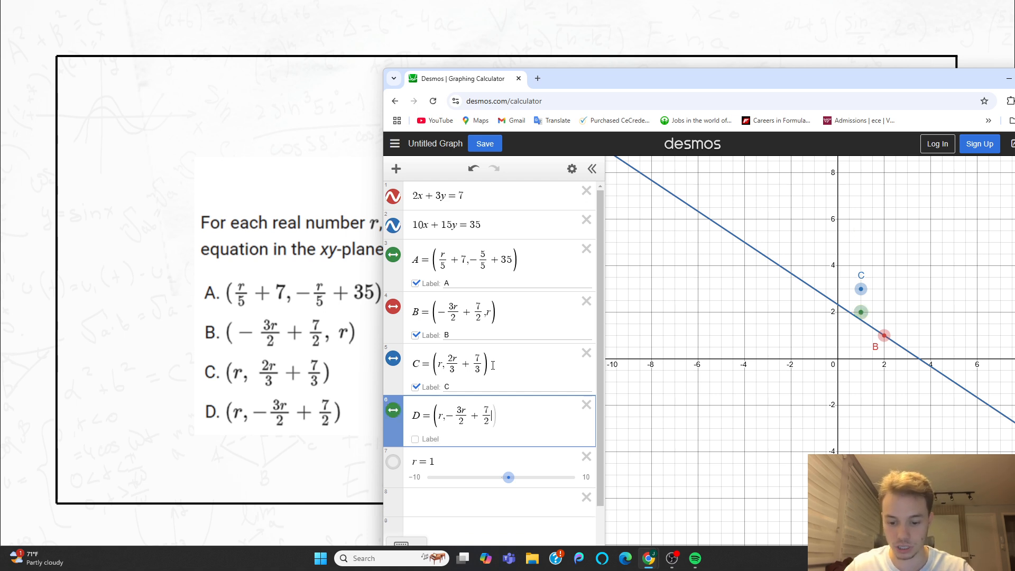
click(443, 442)
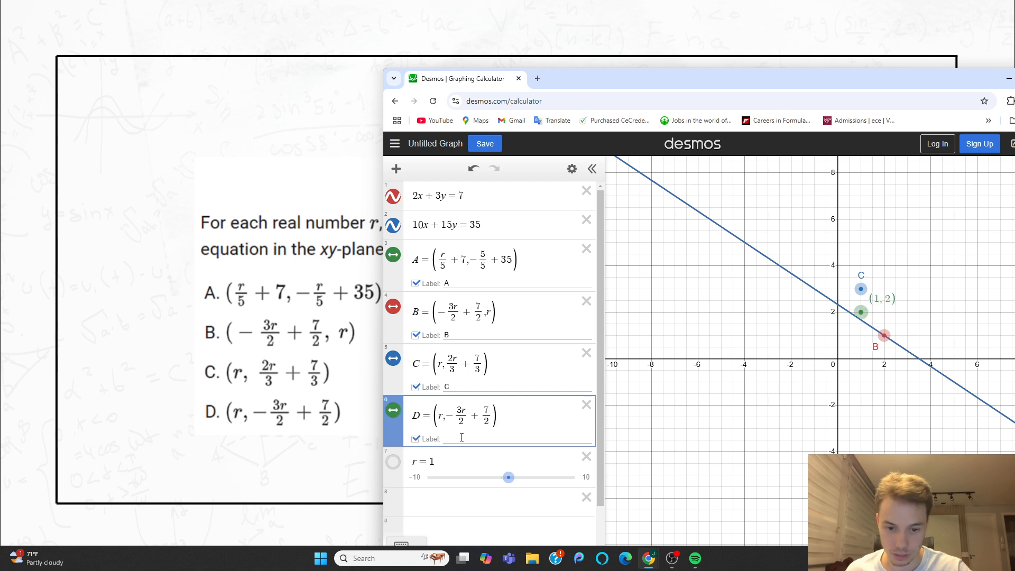
text(D)
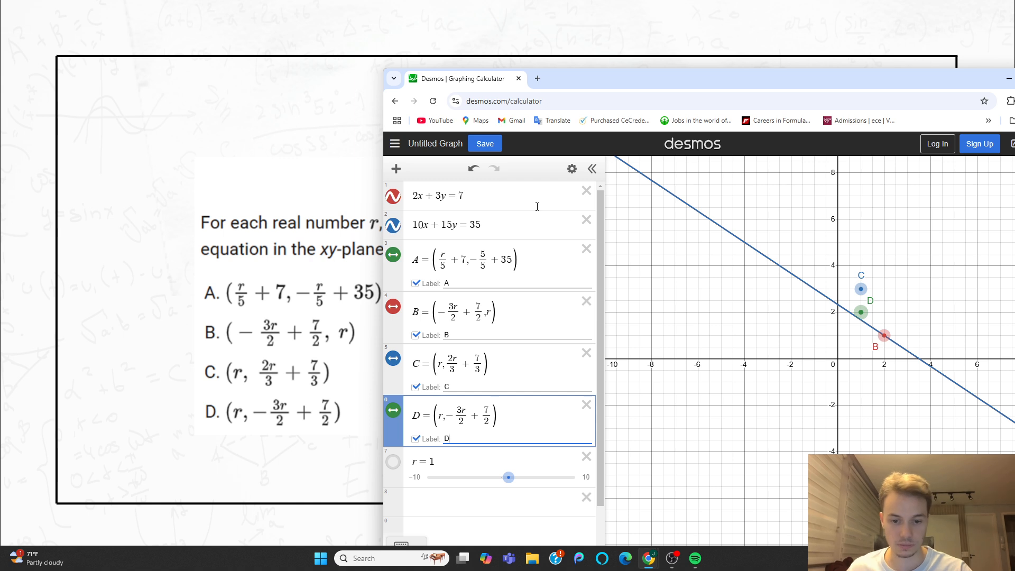
Step: Bring the whole calculator window into view and vary r to compare how points A to D move relative to the line
drag(591, 91, 565, 64)
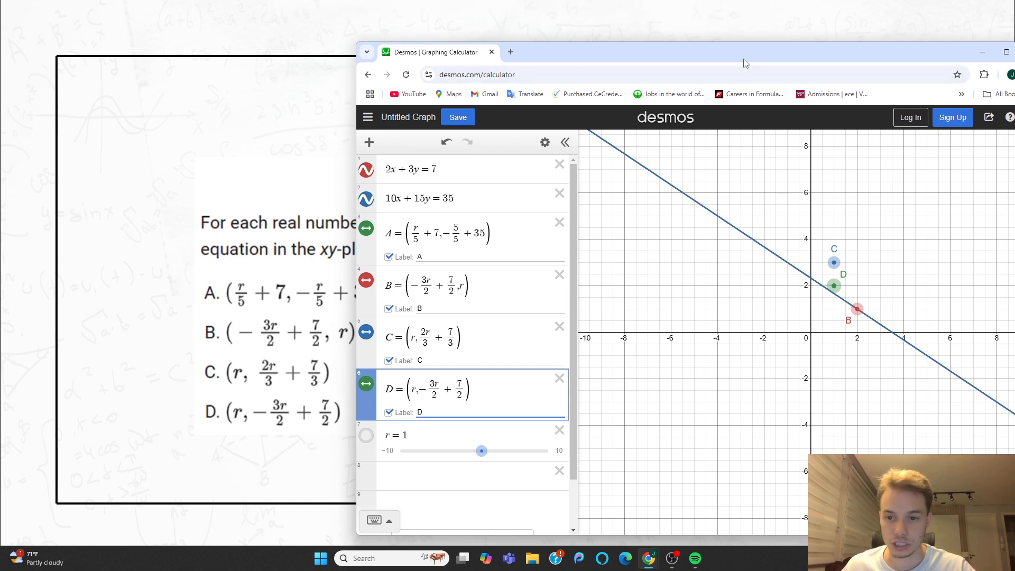
drag(745, 64, 535, 54)
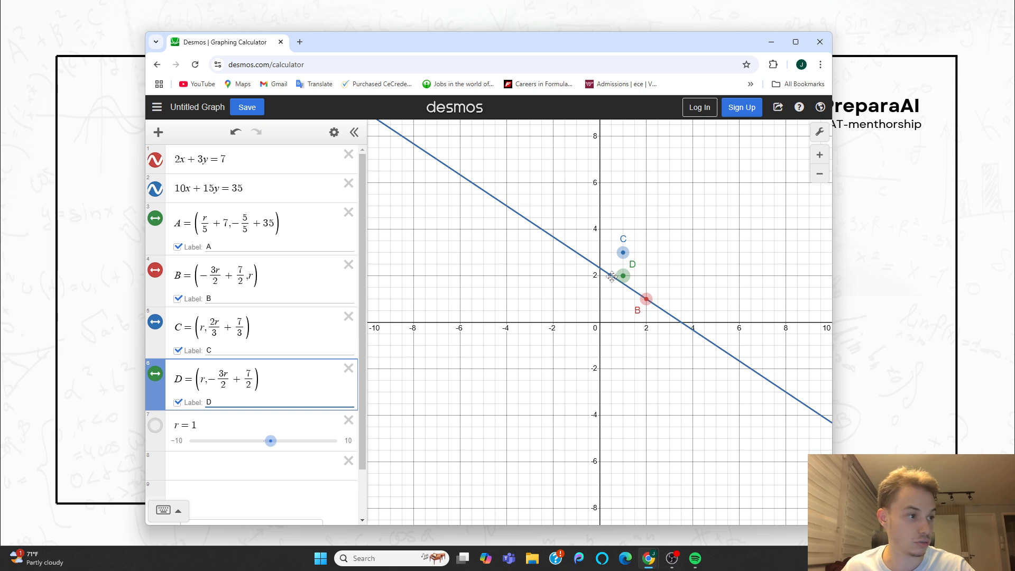
scroll(516, 356, down, 5)
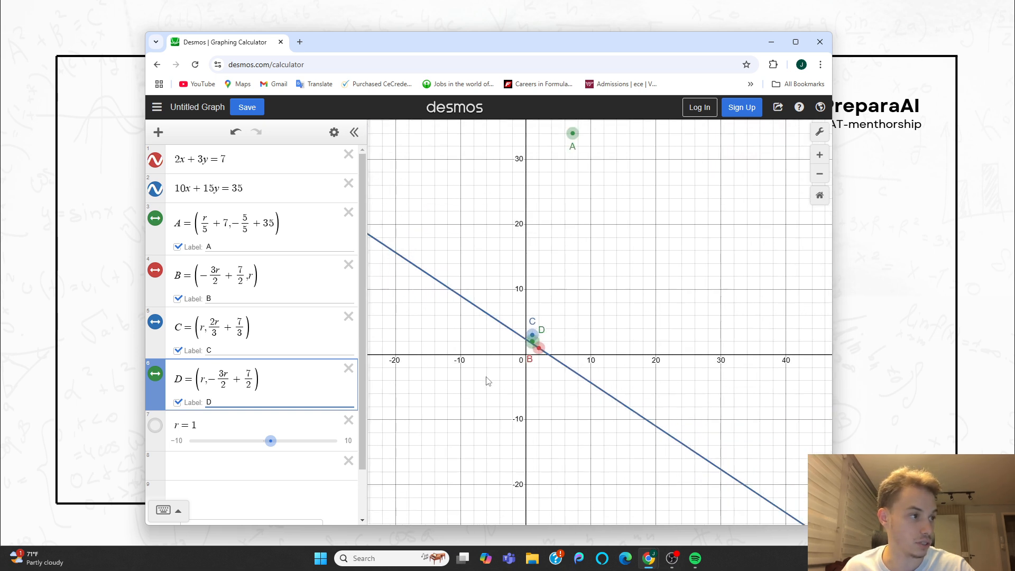
scroll(488, 381, down, 2)
drag(498, 230, 516, 248)
scroll(437, 380, up, 1)
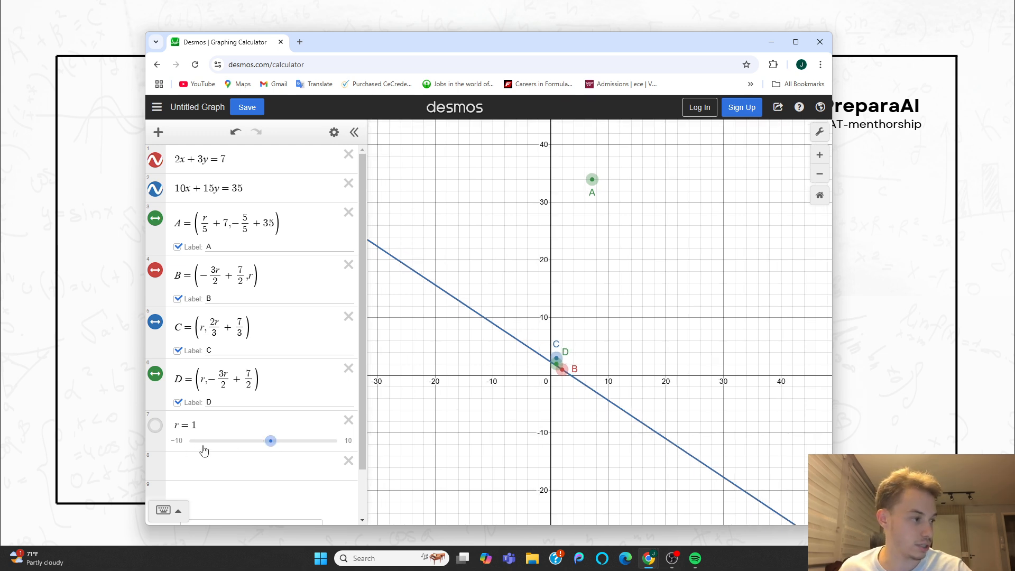
mouse_move(269, 443)
mouse_down()
mouse_move(249, 450)
mouse_move(257, 454)
mouse_up()
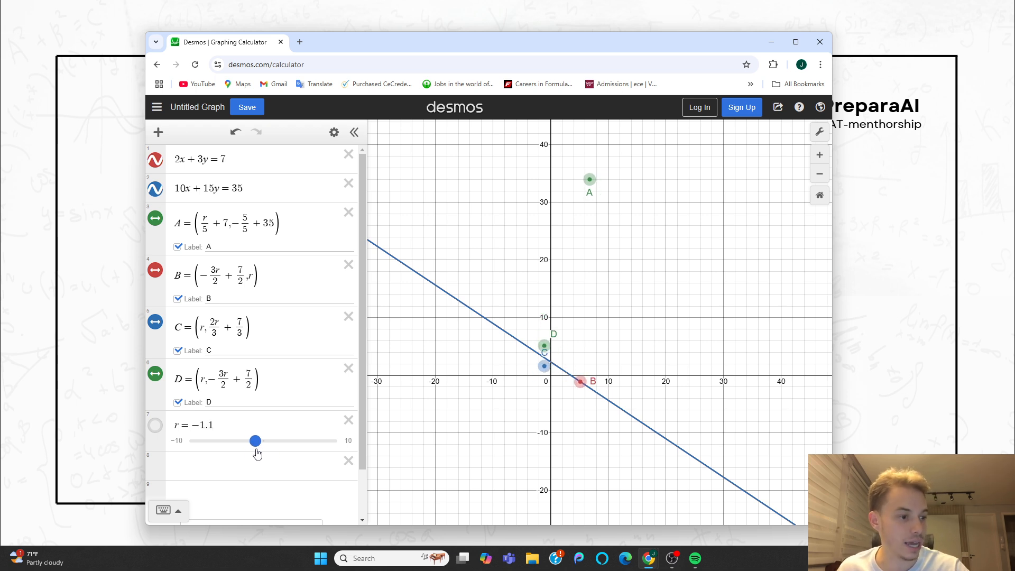
Step: Uncover the Question 4 statement to reread it, restore the calculator window and vary r again to compare the points
drag(440, 44, 464, 315)
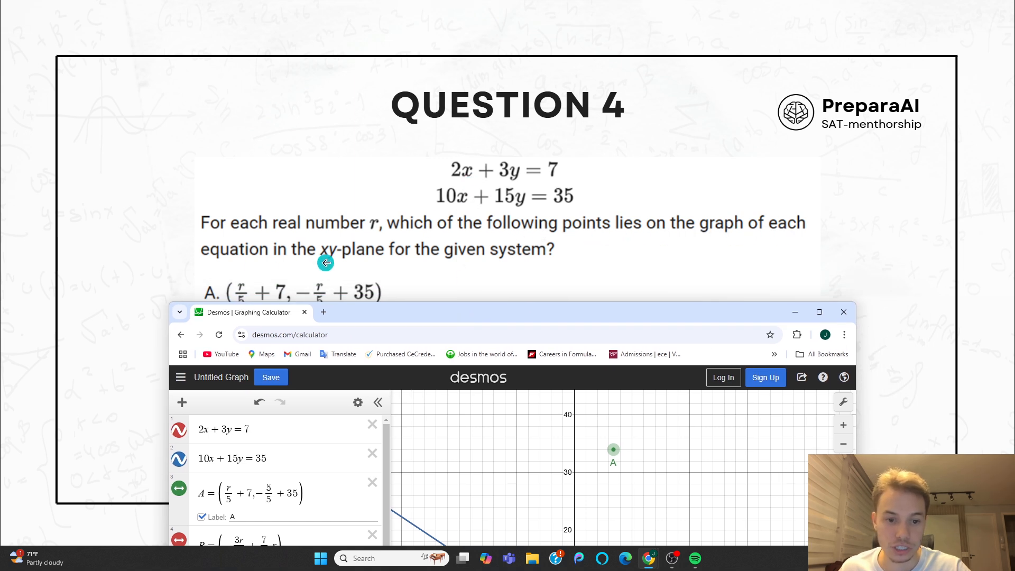
drag(529, 315, 528, 51)
drag(277, 442, 273, 464)
scroll(527, 348, down, 5)
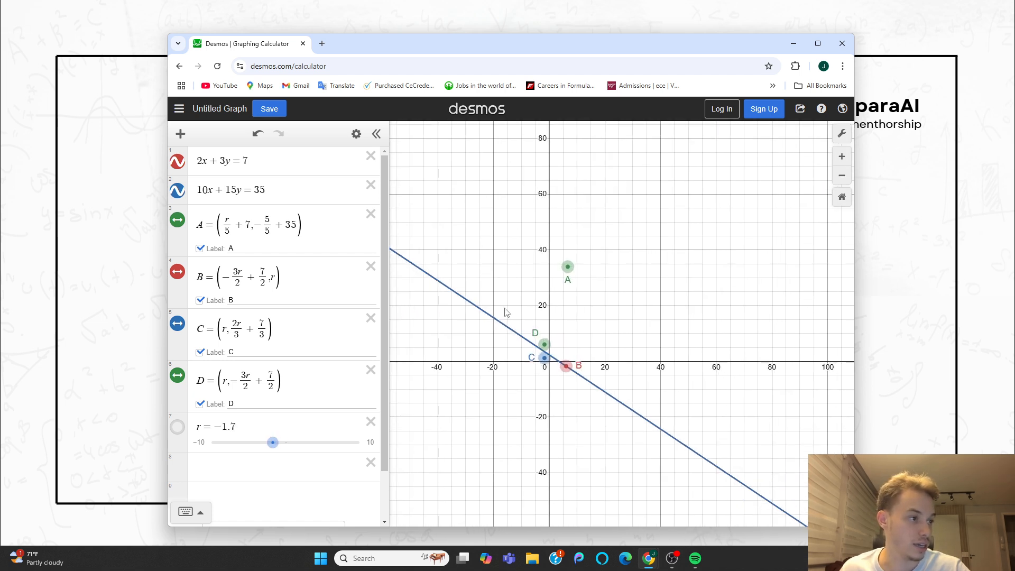
scroll(505, 312, left, 2)
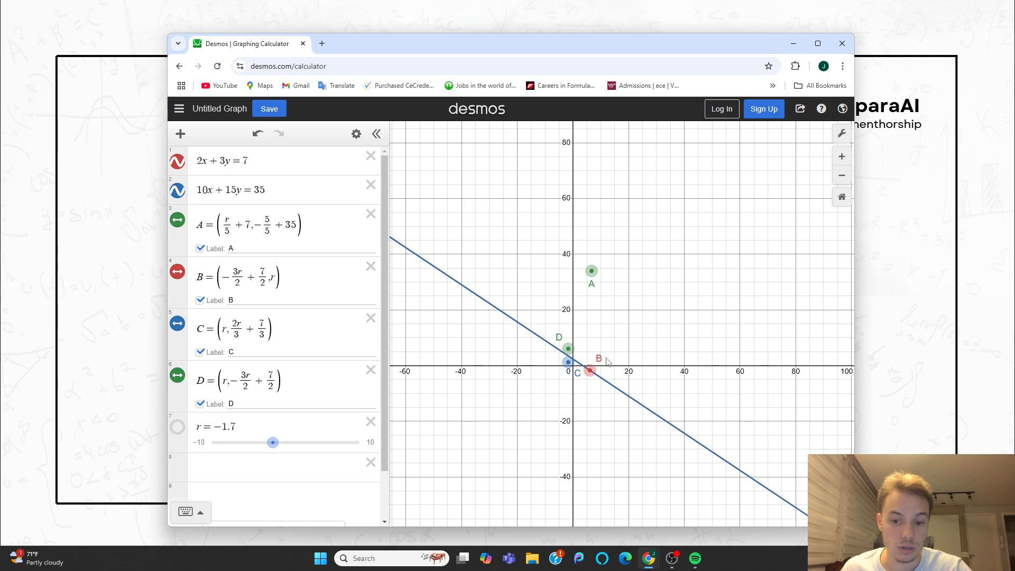
Step: Set the r slider's range from -80 to 80
click(208, 441)
text(-60)
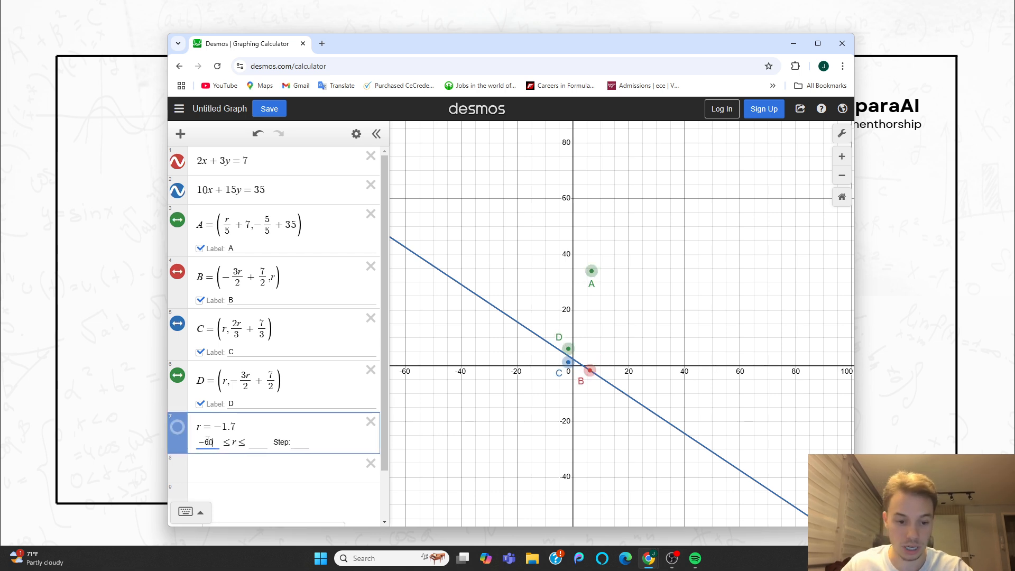
click(257, 447)
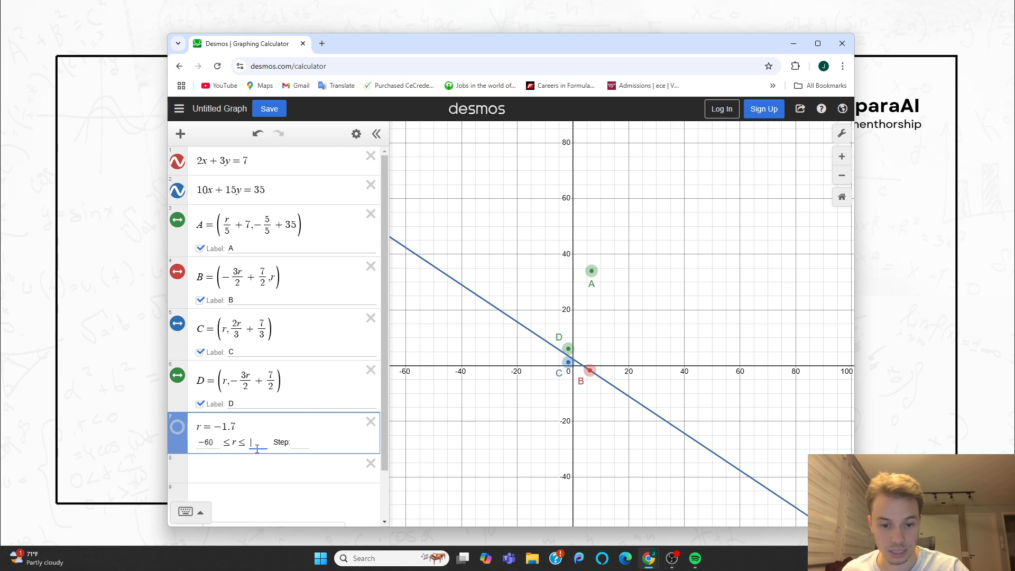
click(215, 441)
key(BackSpace)
key(BackSpace)
text(80)
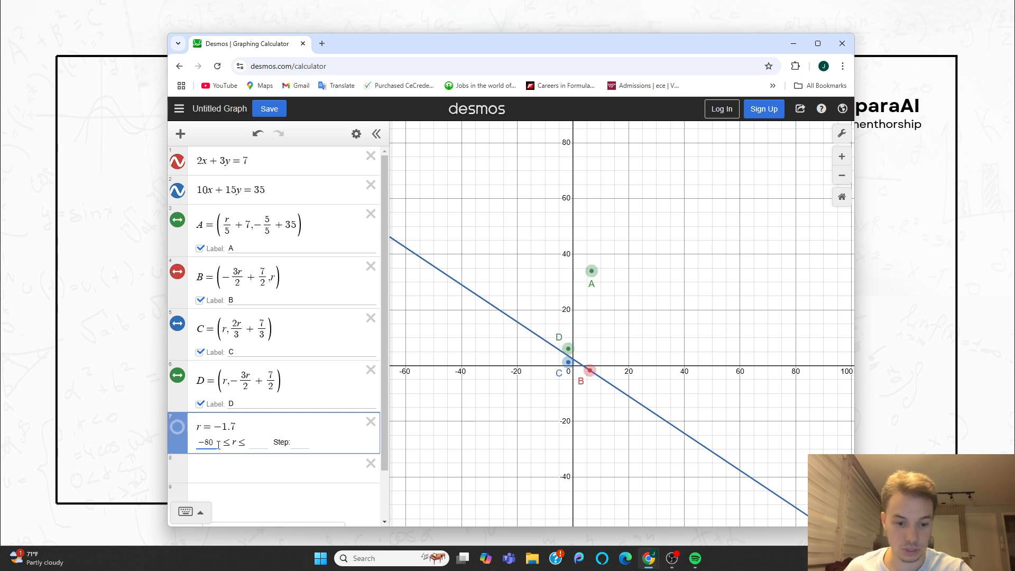
click(262, 443)
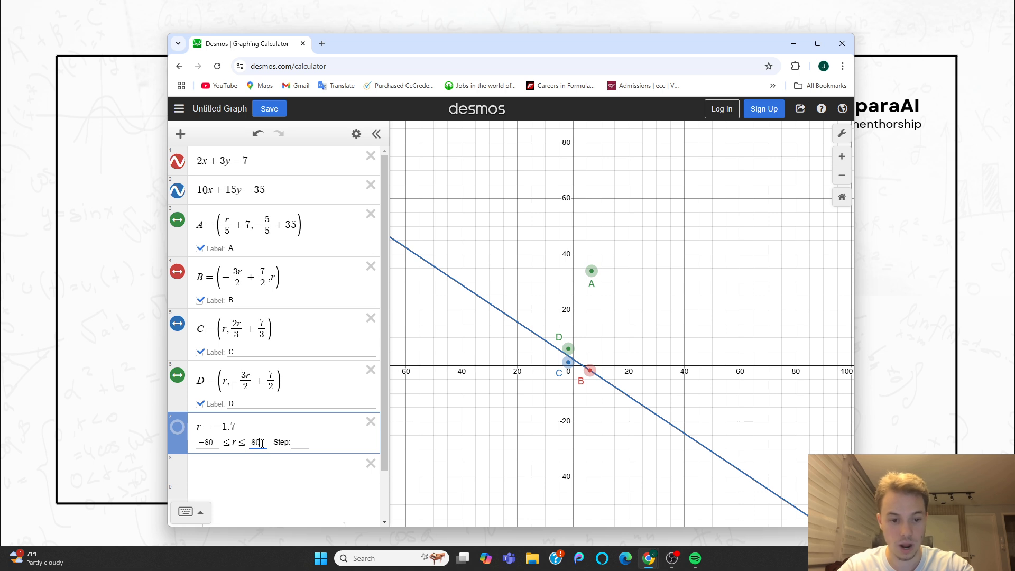
click(271, 463)
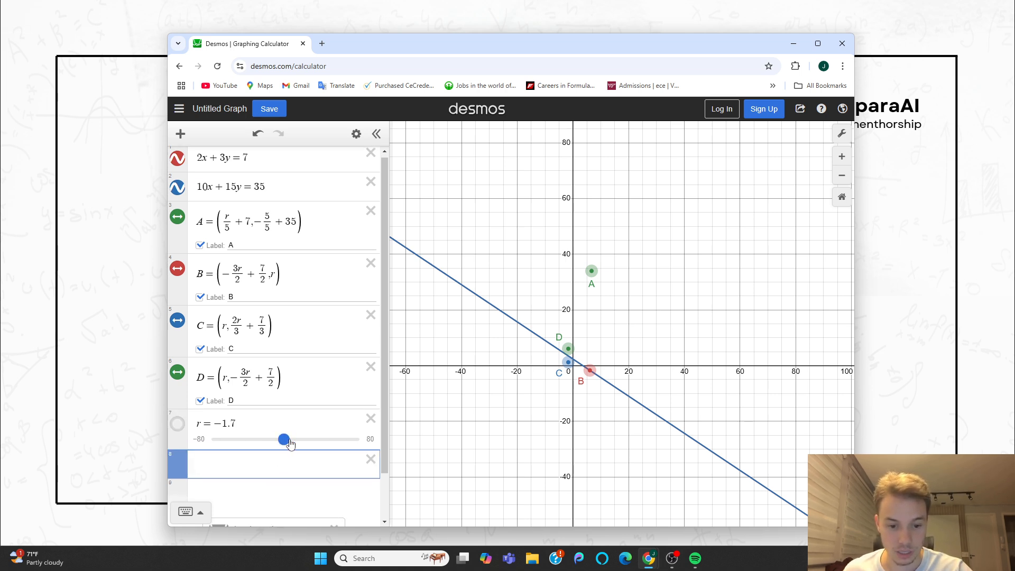
Step: Sweep r down to -80 to check which point stays on the line
mouse_move(284, 440)
mouse_down()
mouse_move(222, 450)
mouse_move(308, 453)
mouse_move(273, 454)
mouse_up()
scroll(511, 463, down, 5)
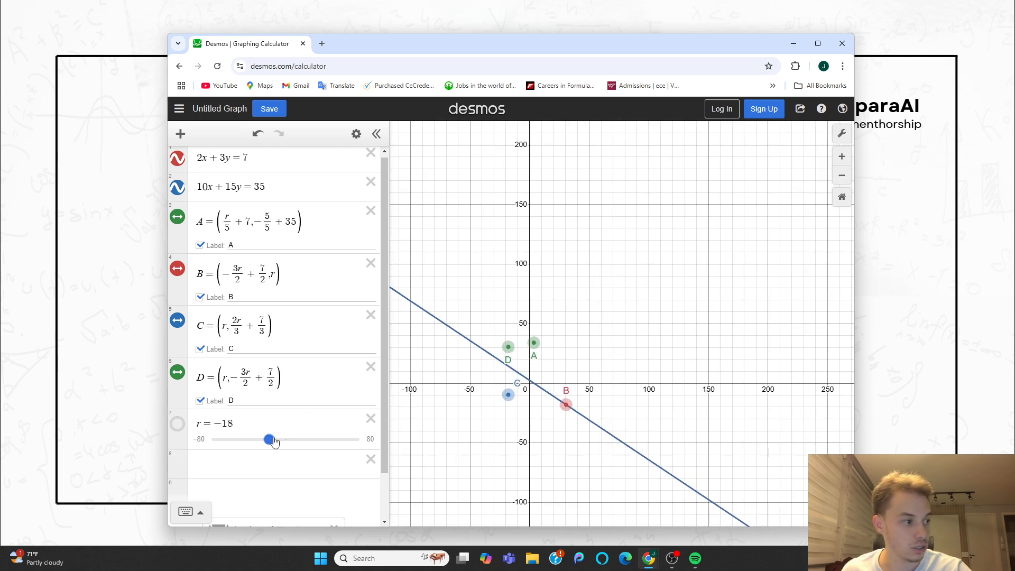
drag(269, 440, 198, 452)
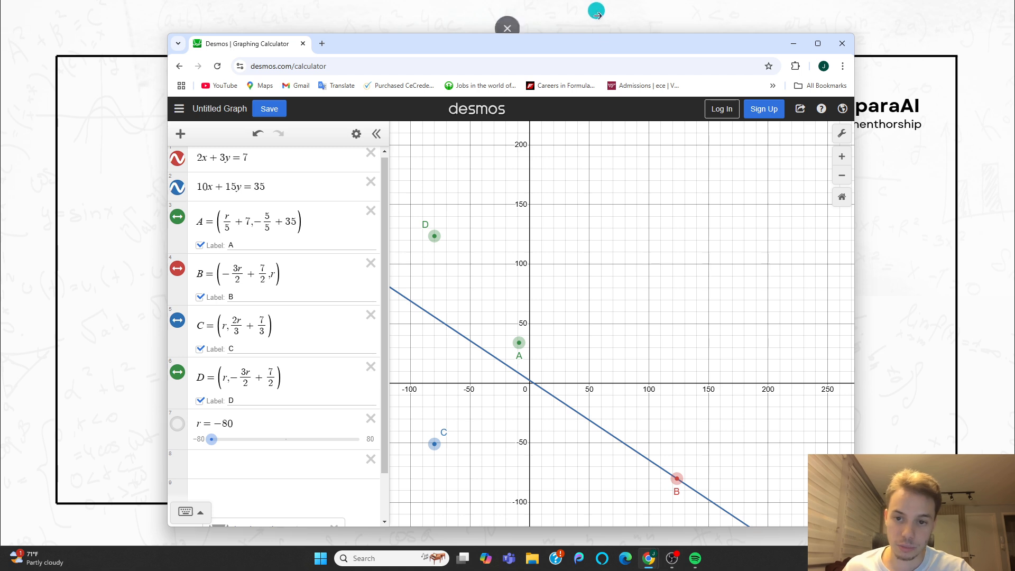
Step: Move the calculator window off the Question 4 slide and return to the presentation
drag(606, 50, 1014, 114)
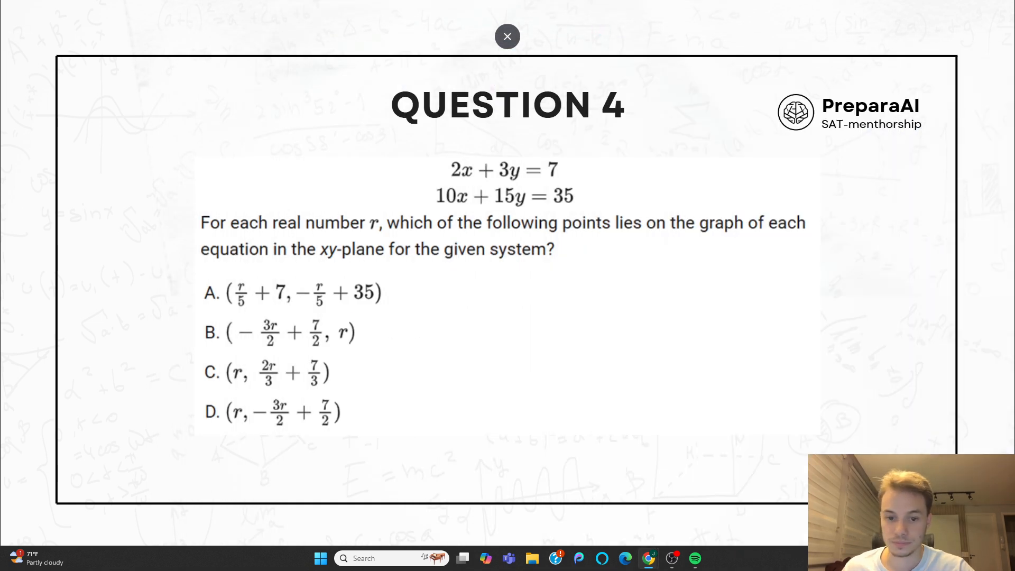
click(523, 340)
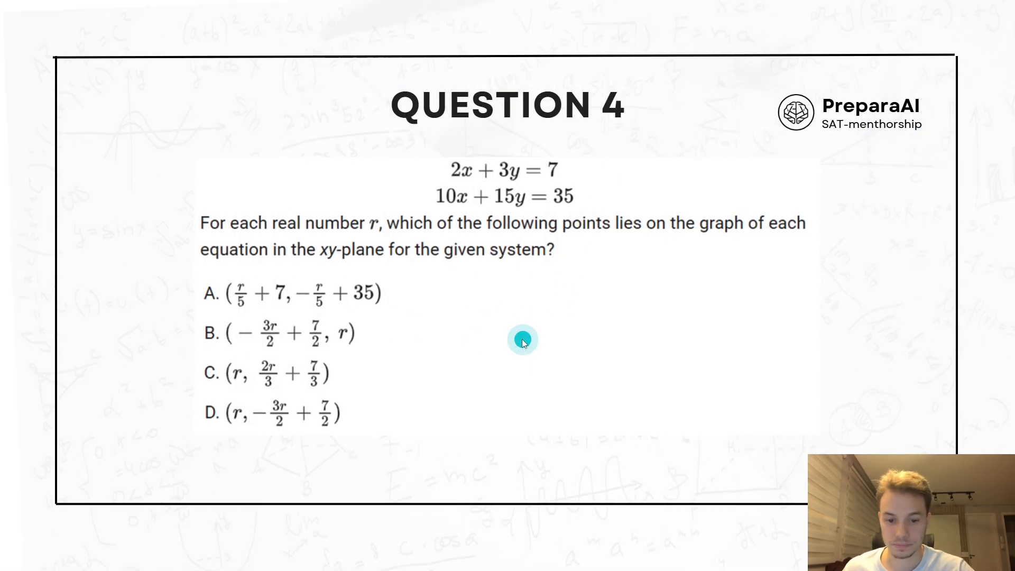